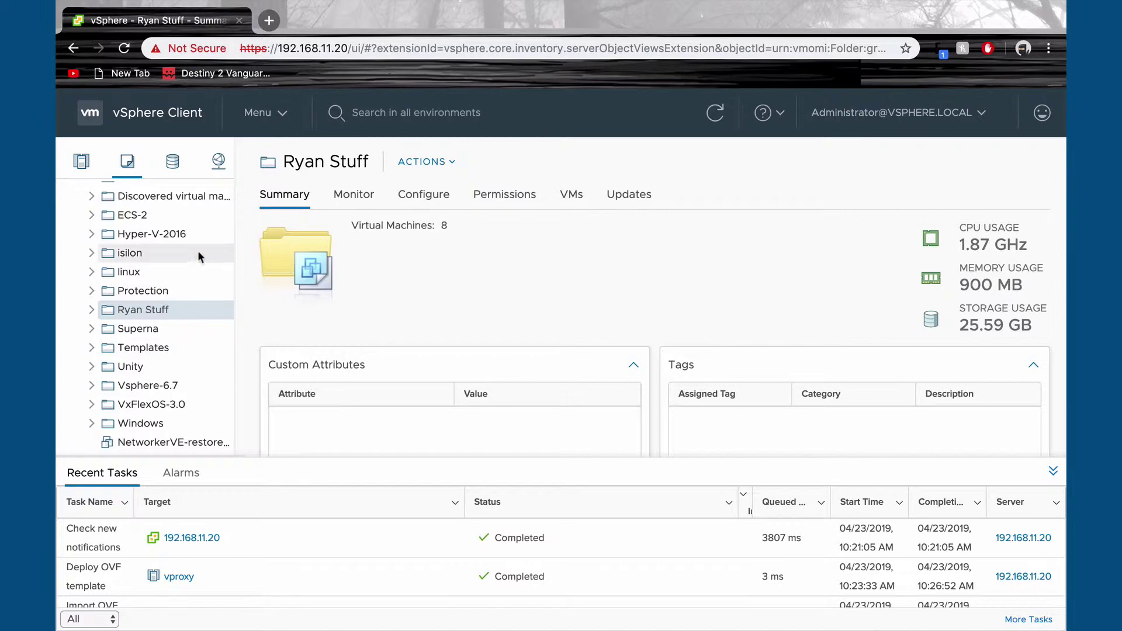
Step: Start an OVF template deployment in the folder using local file vproxy-installer-3.0.1-1.ova
{"action": "right_click", "coordinate": [166, 311]}
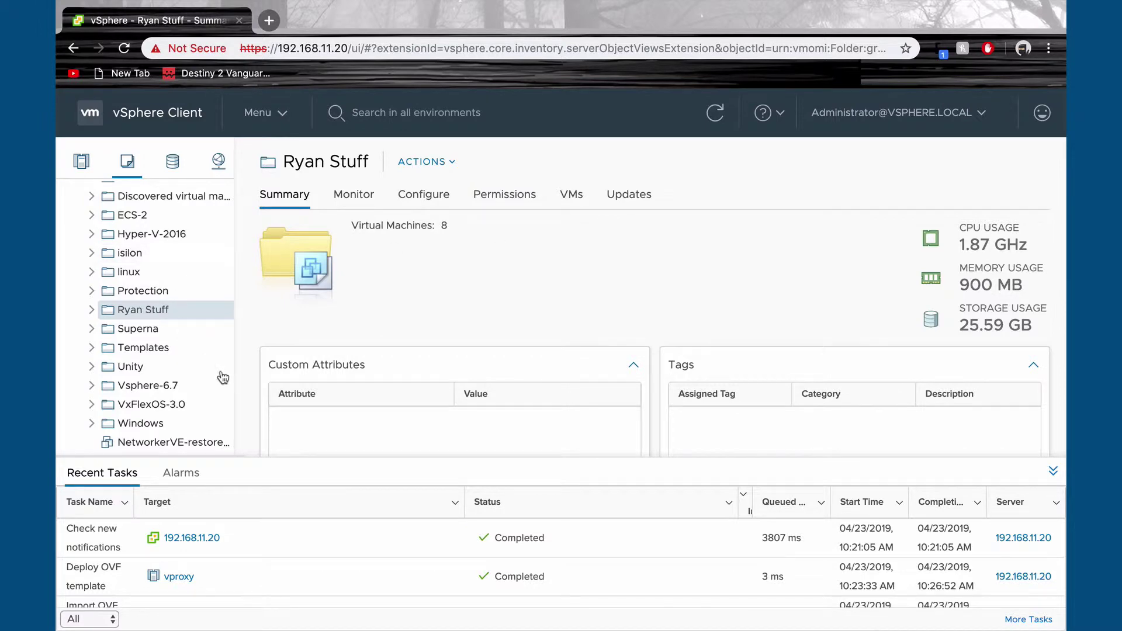
{"action": "left_click", "coordinate": [228, 380]}
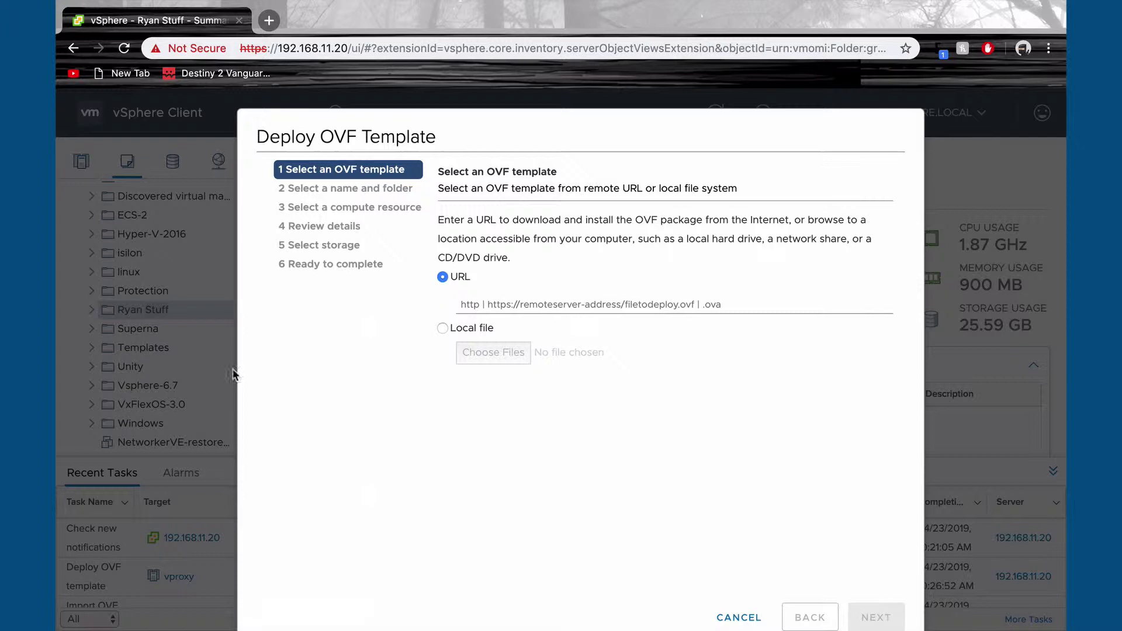
{"action": "left_click", "coordinate": [442, 329]}
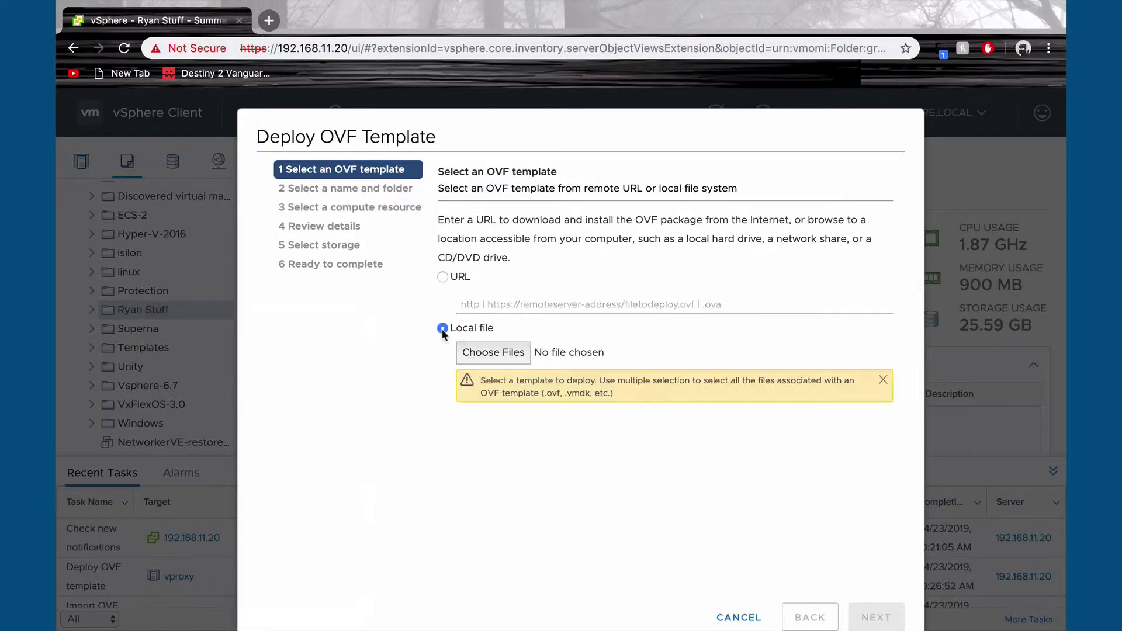
{"action": "left_click", "coordinate": [484, 352]}
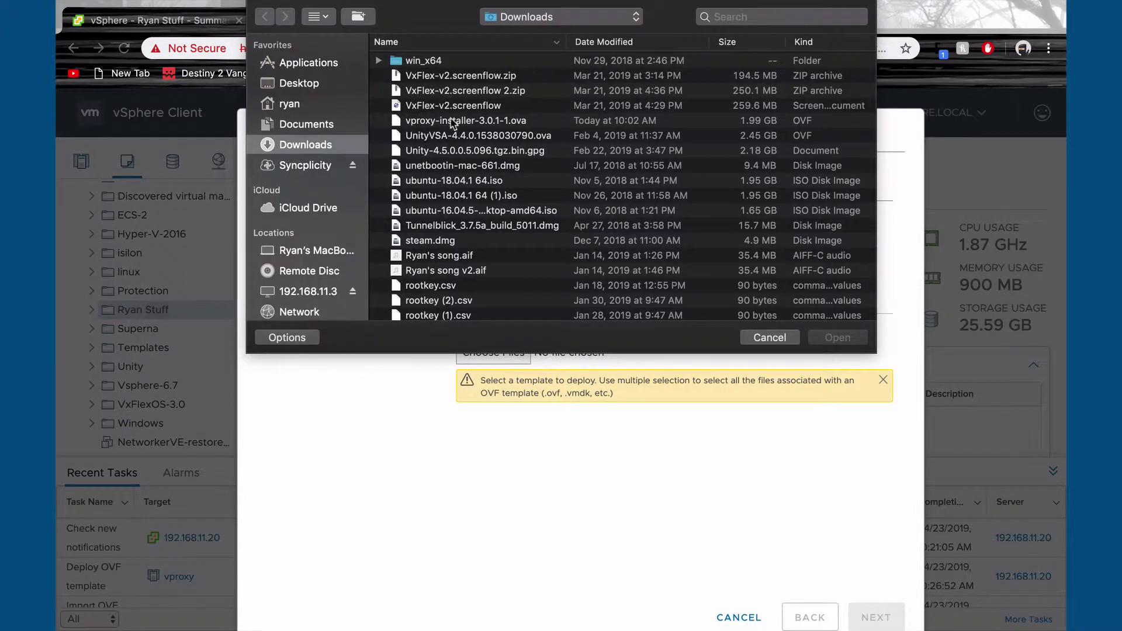
{"action": "left_click", "coordinate": [461, 124]}
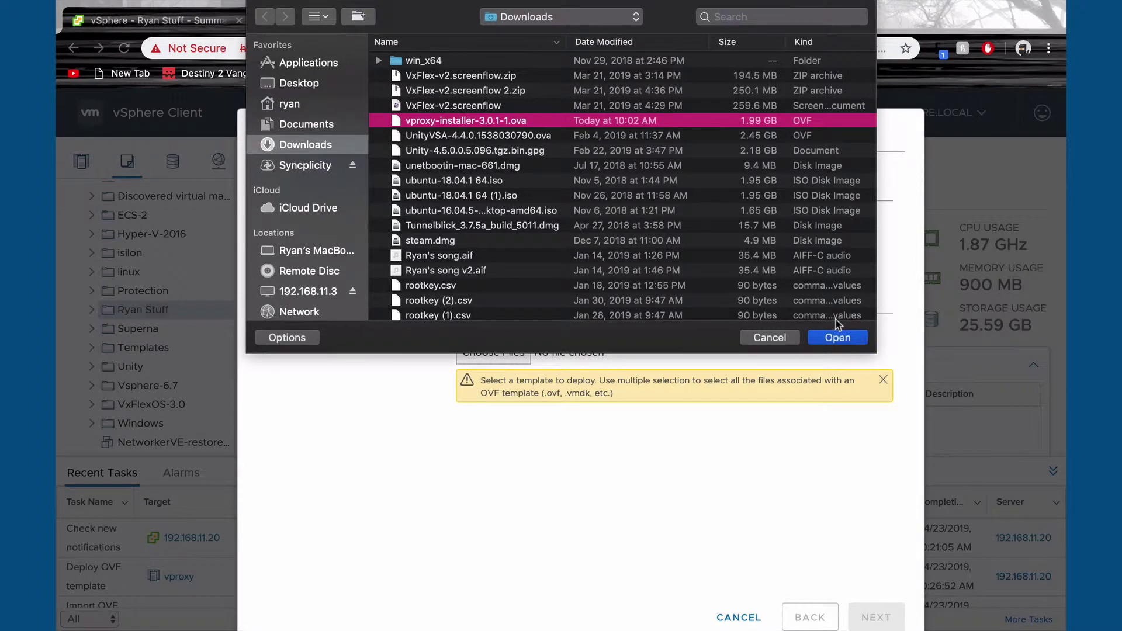
{"action": "left_click", "coordinate": [856, 339]}
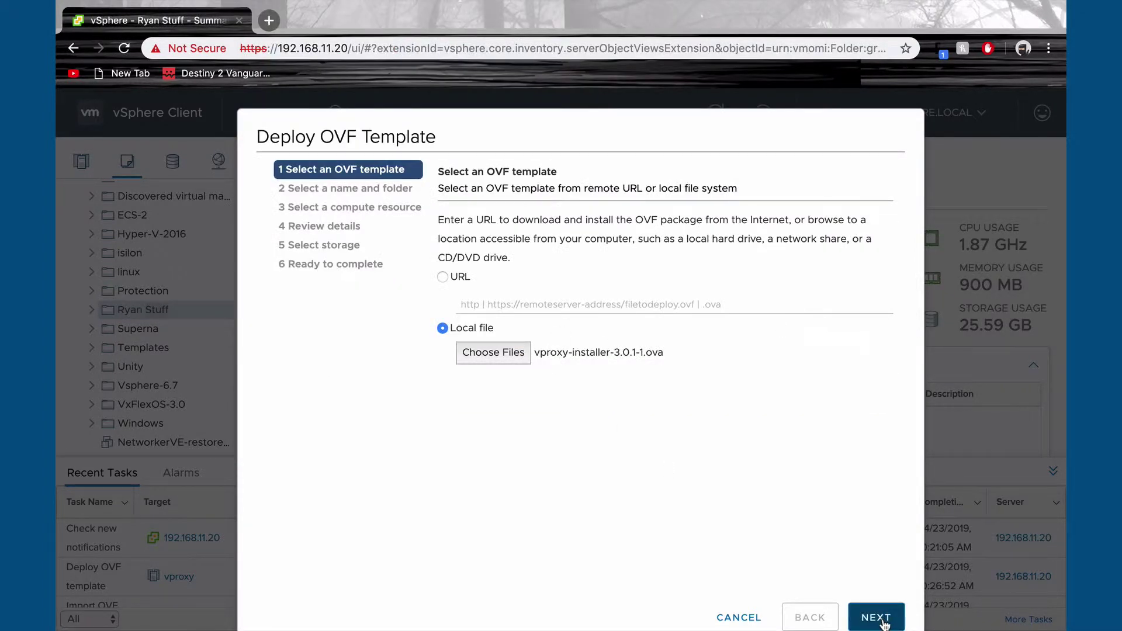
Step: Name the new virtual machine vproxy by trimming the installer suffix
{"action": "left_click", "coordinate": [876, 618]}
{"action": "left_click", "coordinate": [589, 219], "text": "shift"}
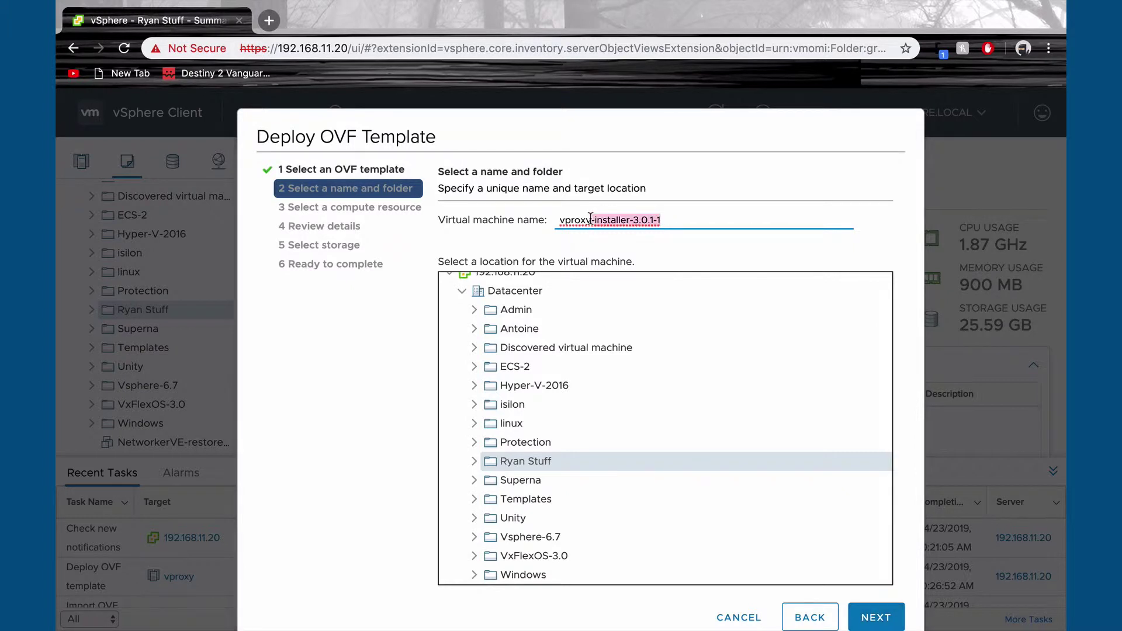
{"action": "key", "text": "BackSpace"}
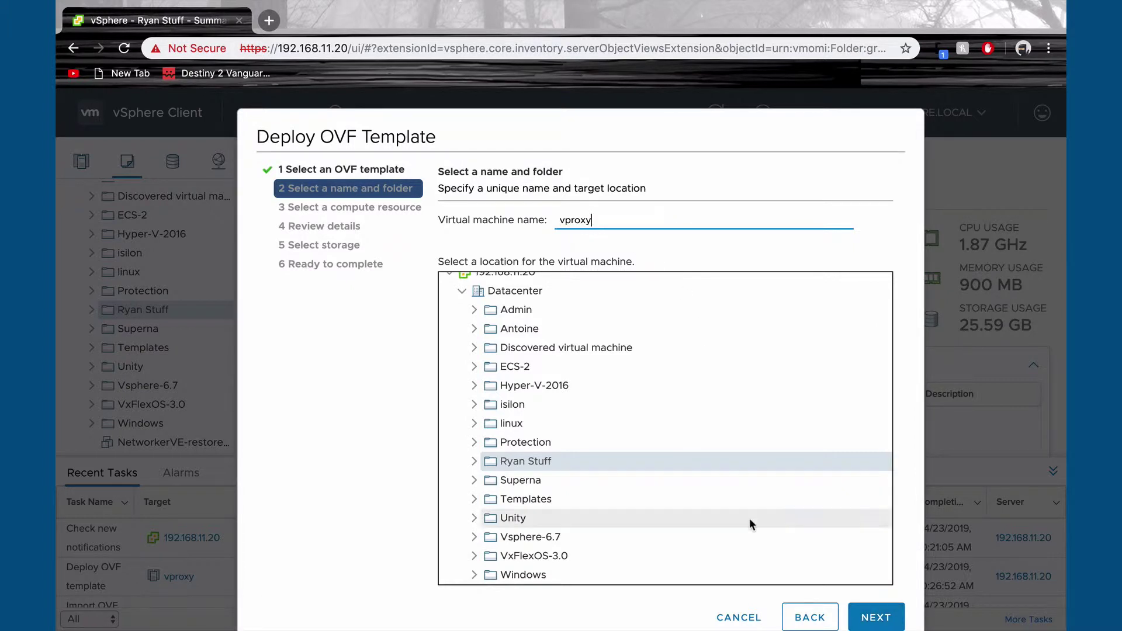
{"action": "left_click", "coordinate": [866, 624]}
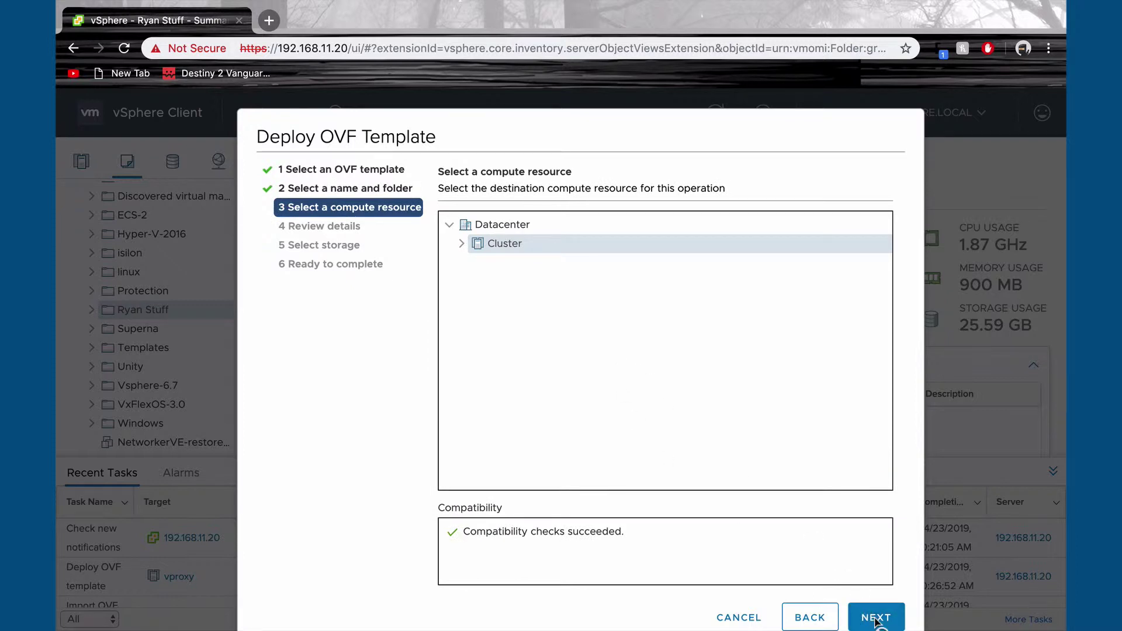
Step: Keep Cluster as compute resource, pass the template details, and accept all license agreements
{"action": "left_click", "coordinate": [875, 622]}
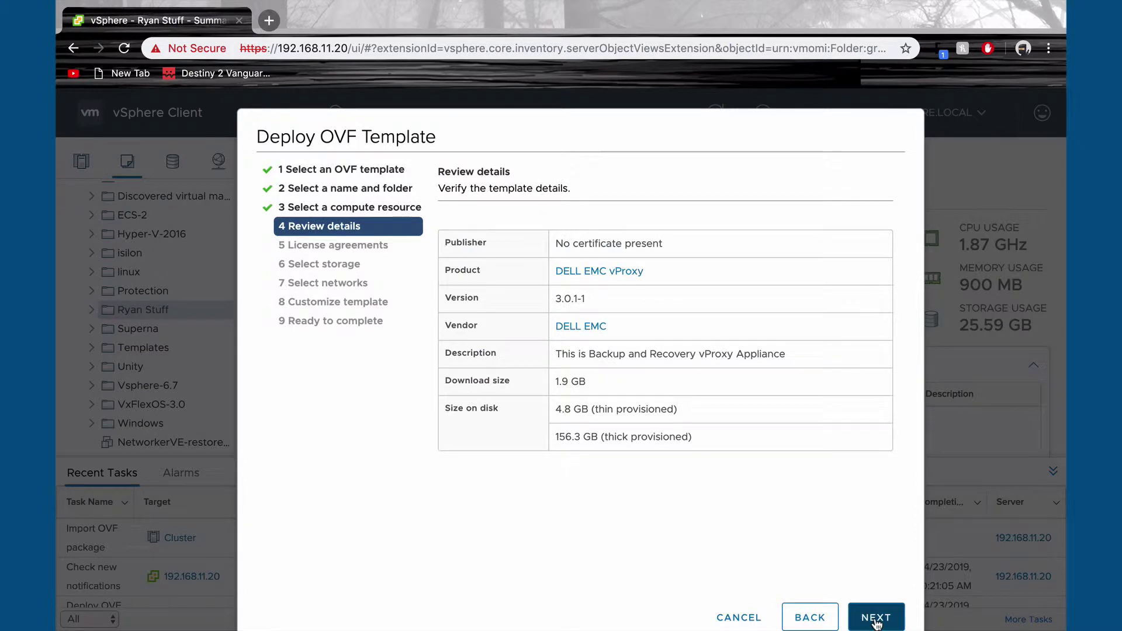
{"action": "left_click", "coordinate": [877, 619]}
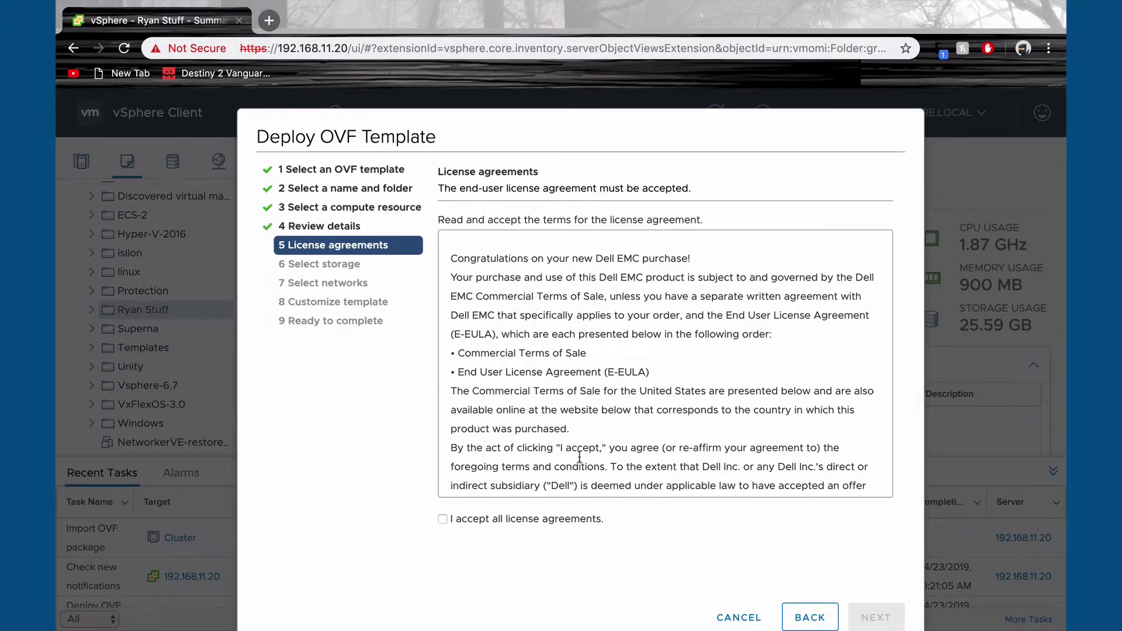
{"action": "left_click", "coordinate": [443, 520]}
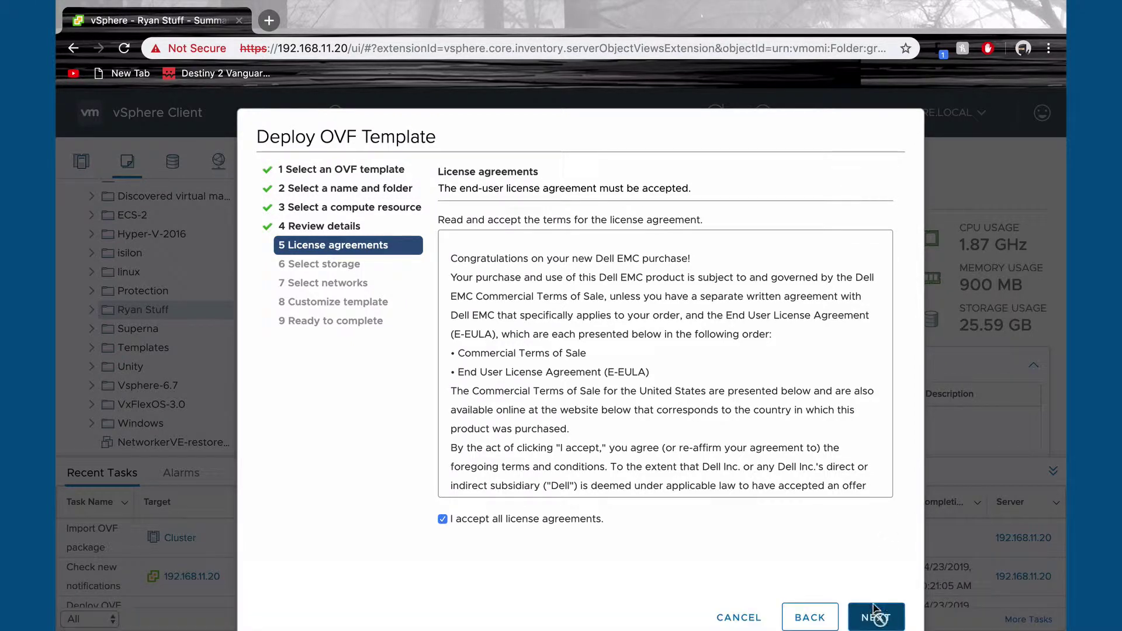
{"action": "left_click", "coordinate": [875, 611]}
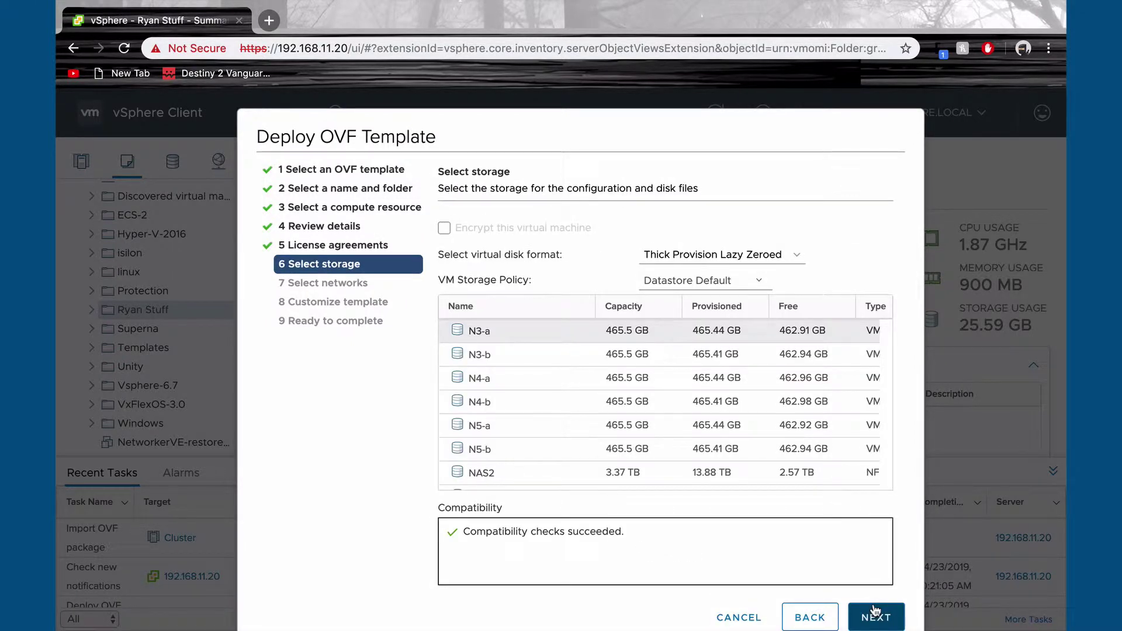
Step: Store vproxy on the thin-provisioned NAS2 datastore and map its network to VLAN11
{"action": "left_click", "coordinate": [623, 474]}
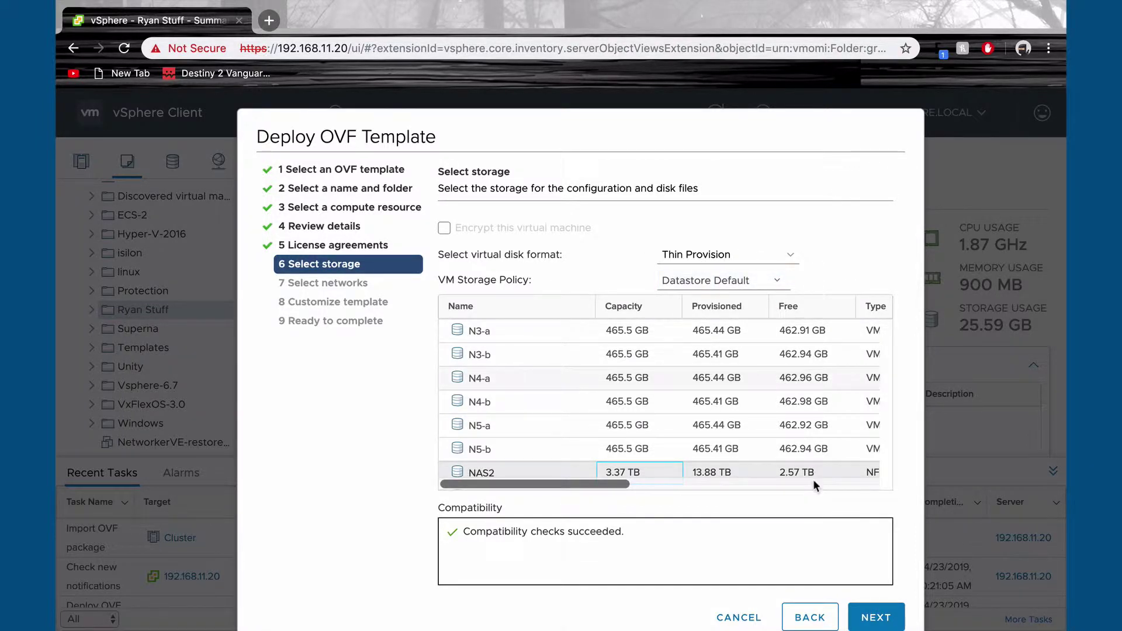
{"action": "left_click", "coordinate": [869, 615]}
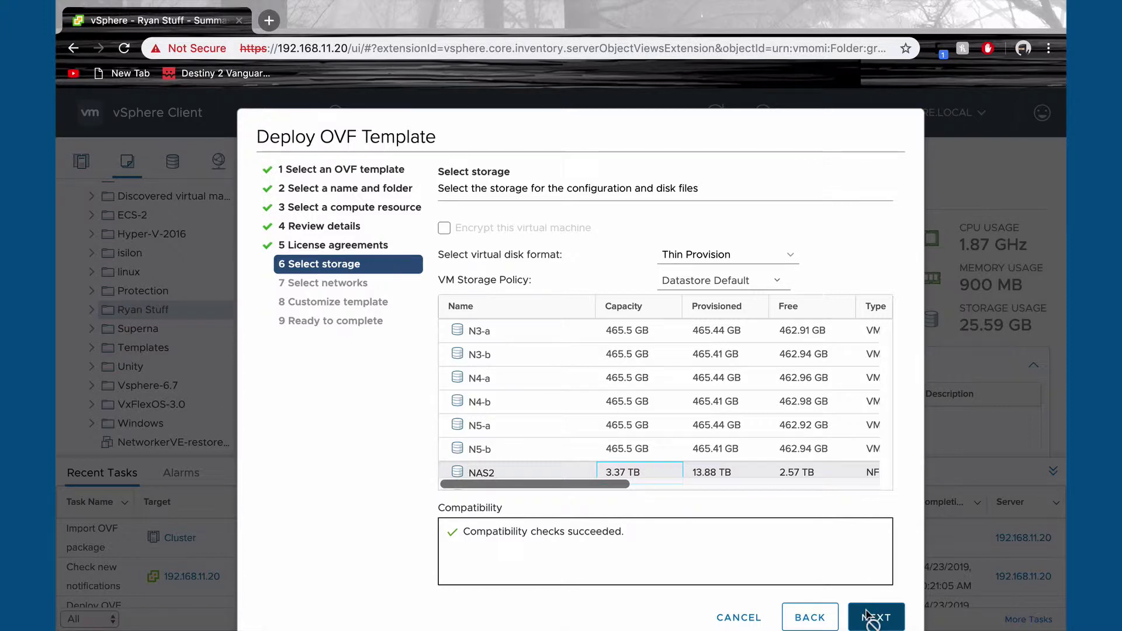
{"action": "left_click", "coordinate": [710, 248]}
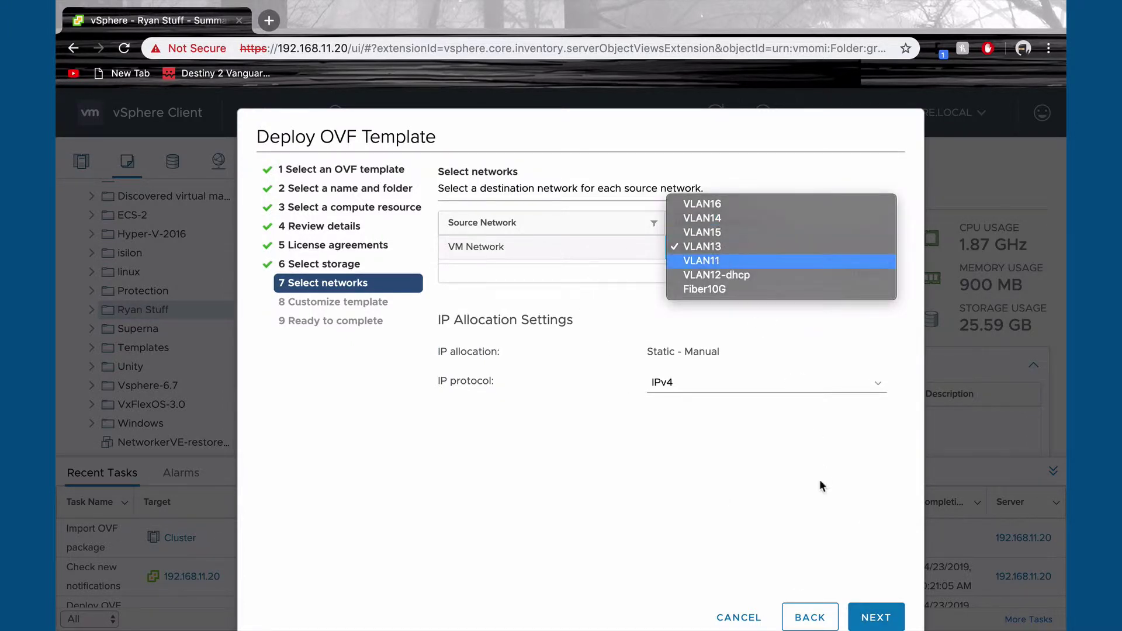
{"action": "key", "text": "Return"}
{"action": "left_click", "coordinate": [863, 614]}
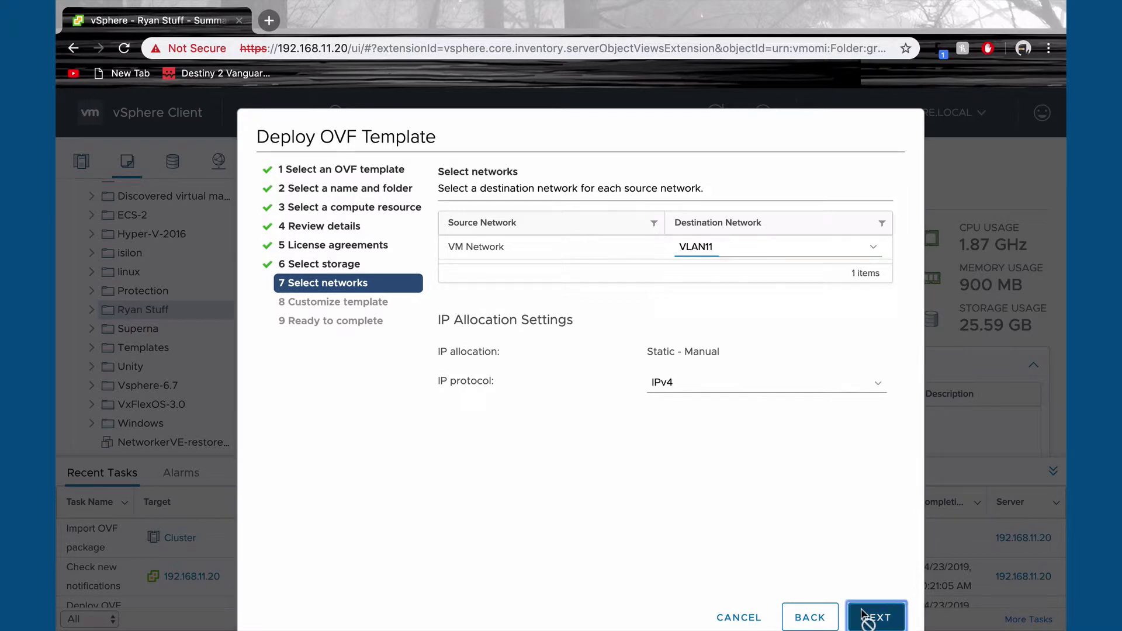
Step: Enter FQDN vproxy.gallium.lab, IP 192.168.11.6, netmask 255.255.255.0, gateway 192.168.11.1, DNS 192.168.11.22
{"action": "left_click", "coordinate": [701, 323]}
{"action": "type", "text": "vpro"}
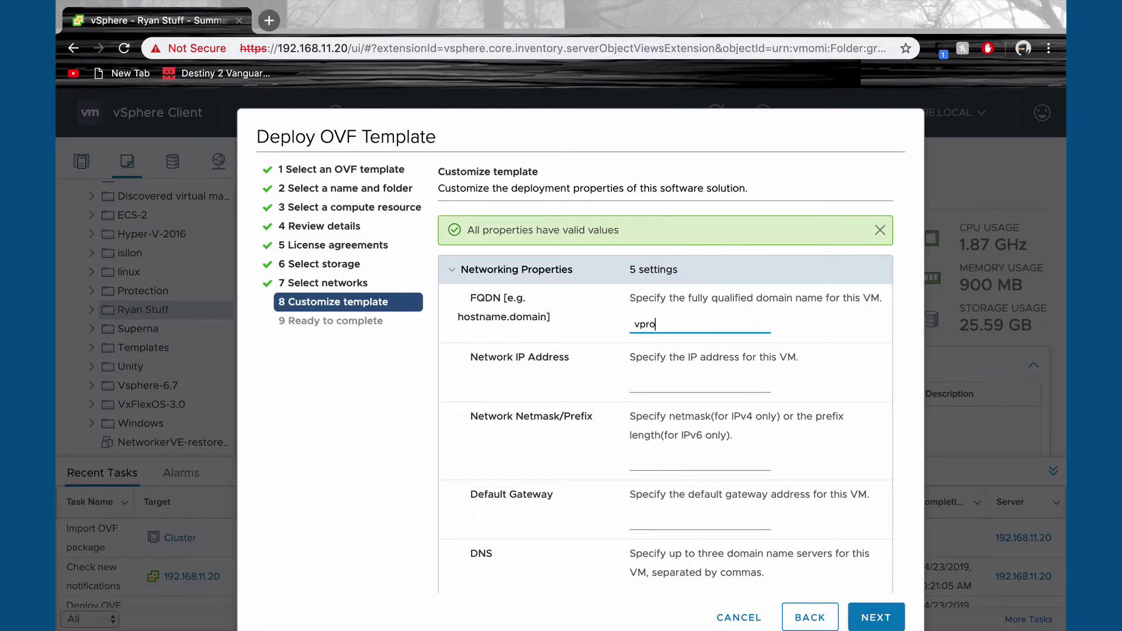
{"action": "type", "text": "xy.gallium.lab"}
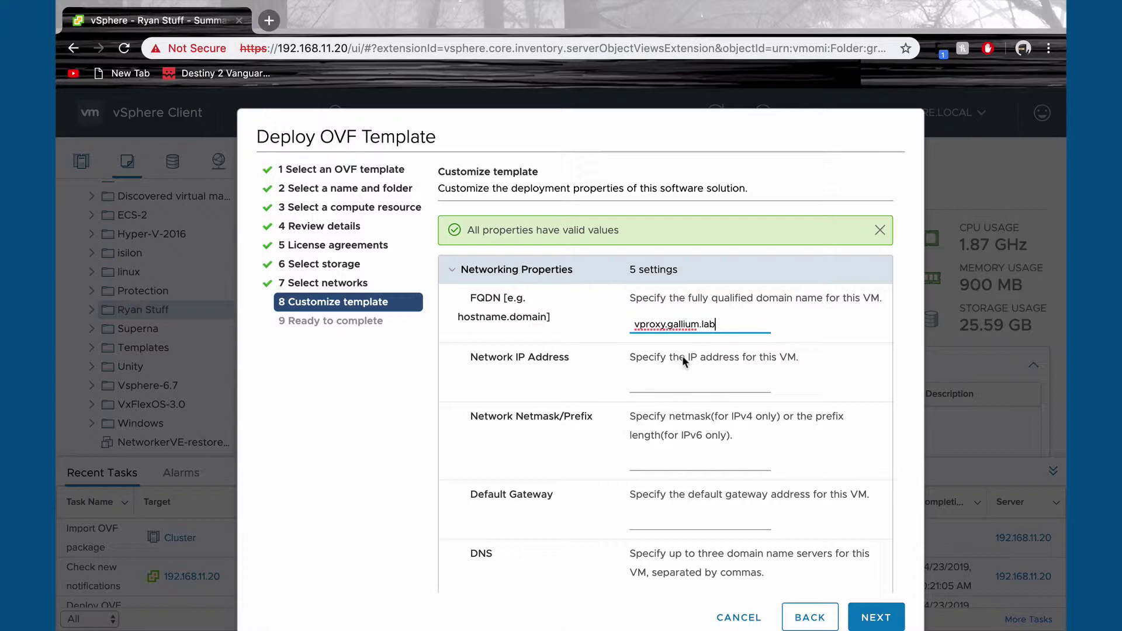
{"action": "key", "text": "Tab"}
{"action": "type", "text": "192.19"}
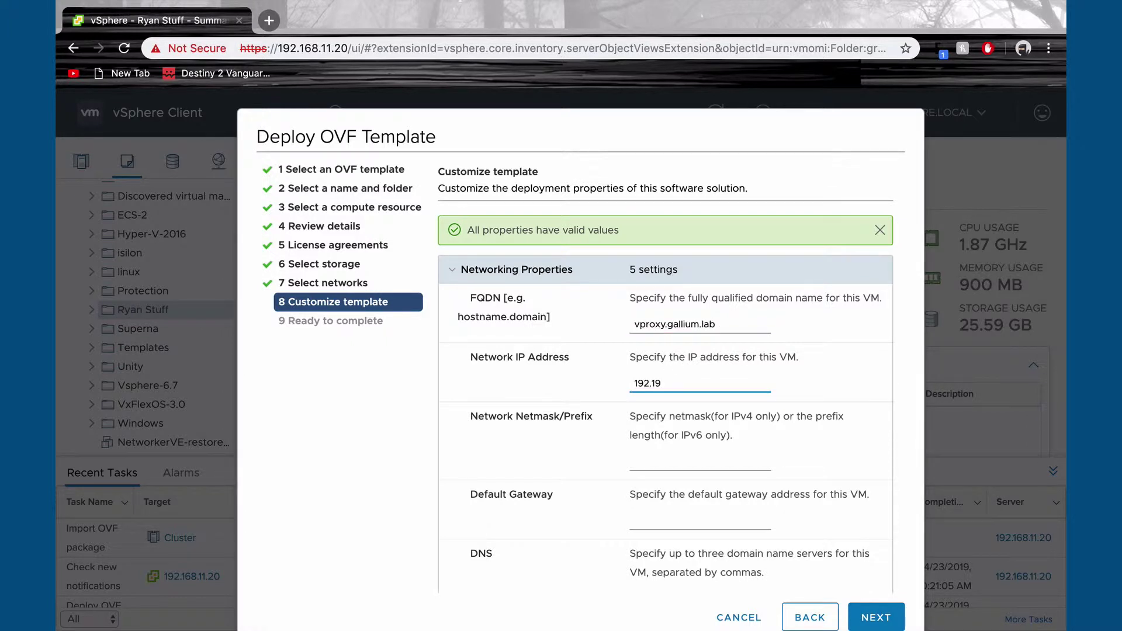
{"action": "key", "text": "BackSpace"}
{"action": "type", "text": "68.11.6"}
{"action": "left_click", "coordinate": [665, 467]}
{"action": "type", "text": "255.255.255.0"}
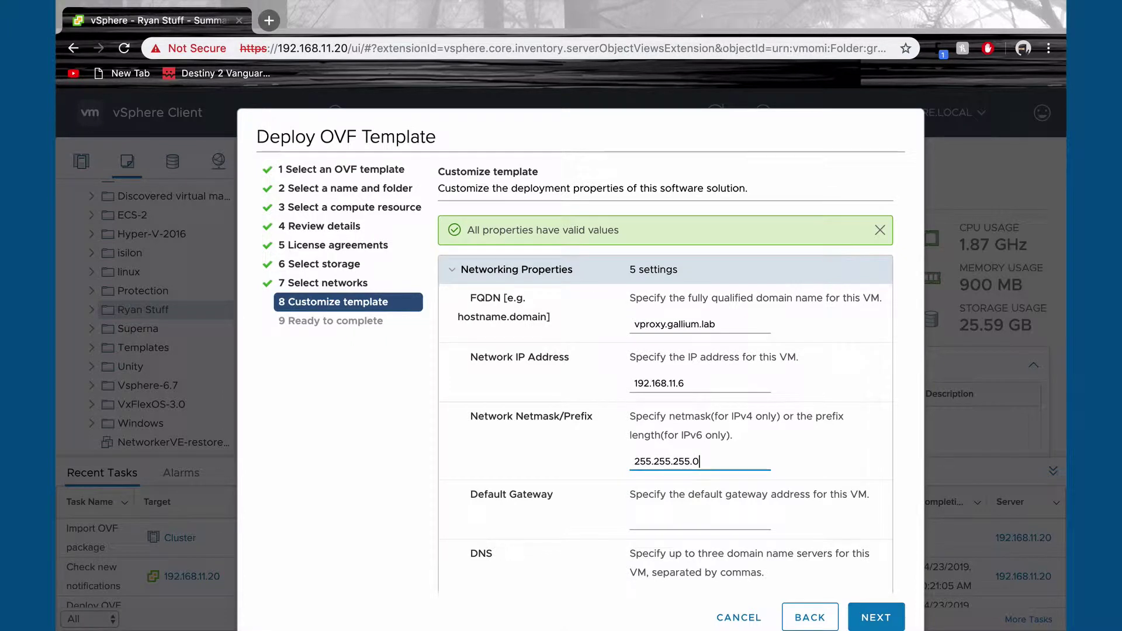
{"action": "key", "text": "Tab"}
{"action": "type", "text": "192.168.11.1"}
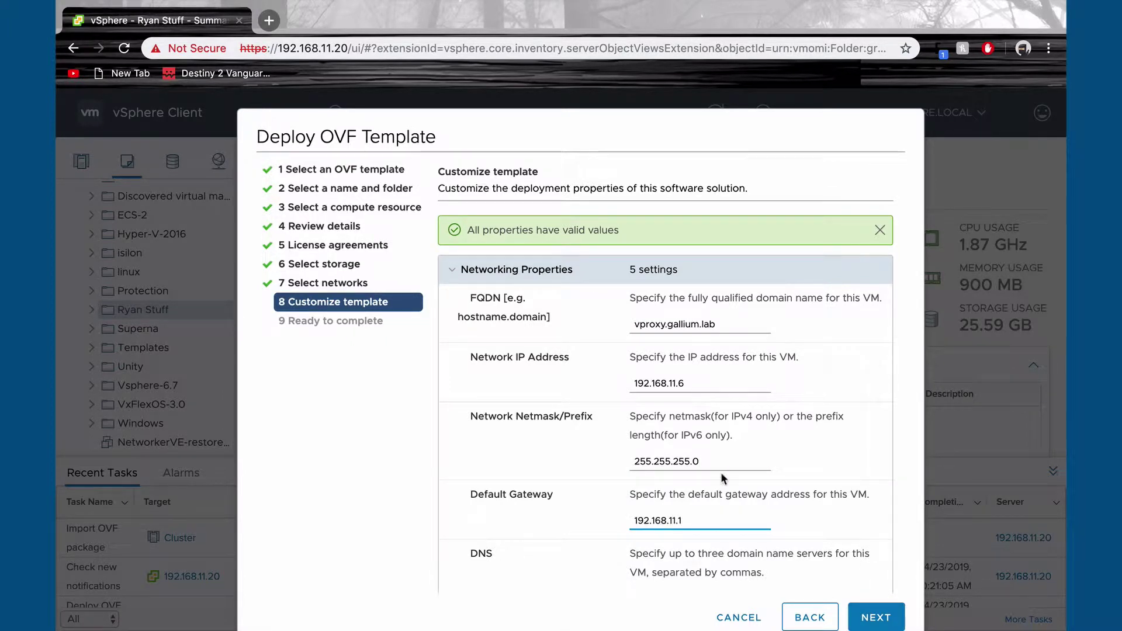
{"action": "key", "text": "Tab"}
{"action": "type", "text": "192.168.1"}
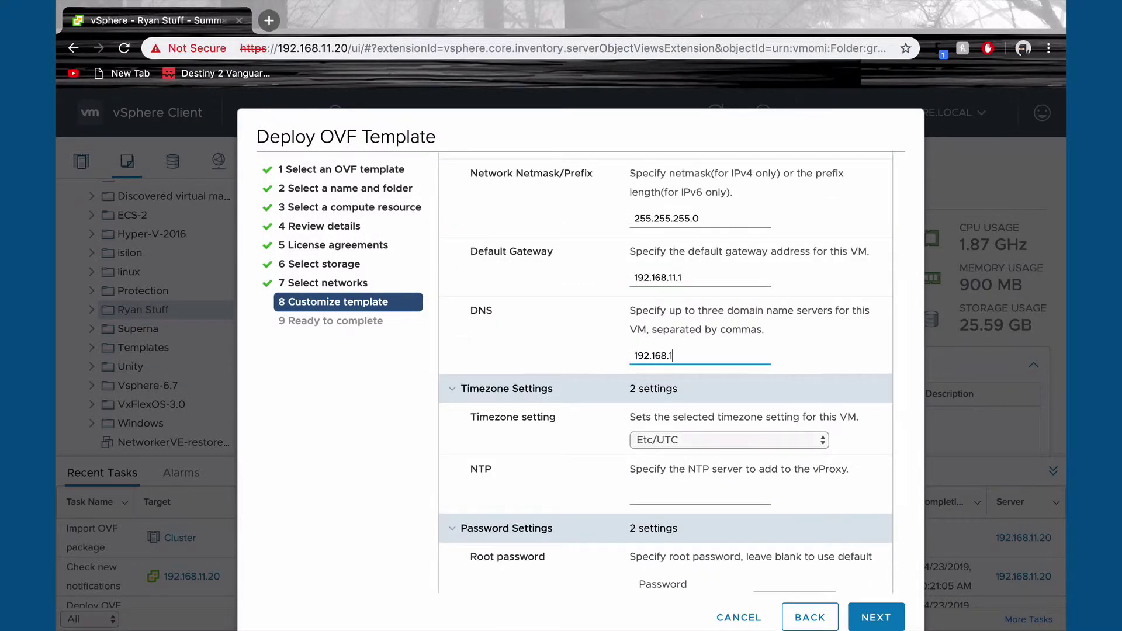
{"action": "type", "text": "1.22"}
Step: Set the template timezone to Canada/Eastern
{"action": "left_click", "coordinate": [696, 446]}
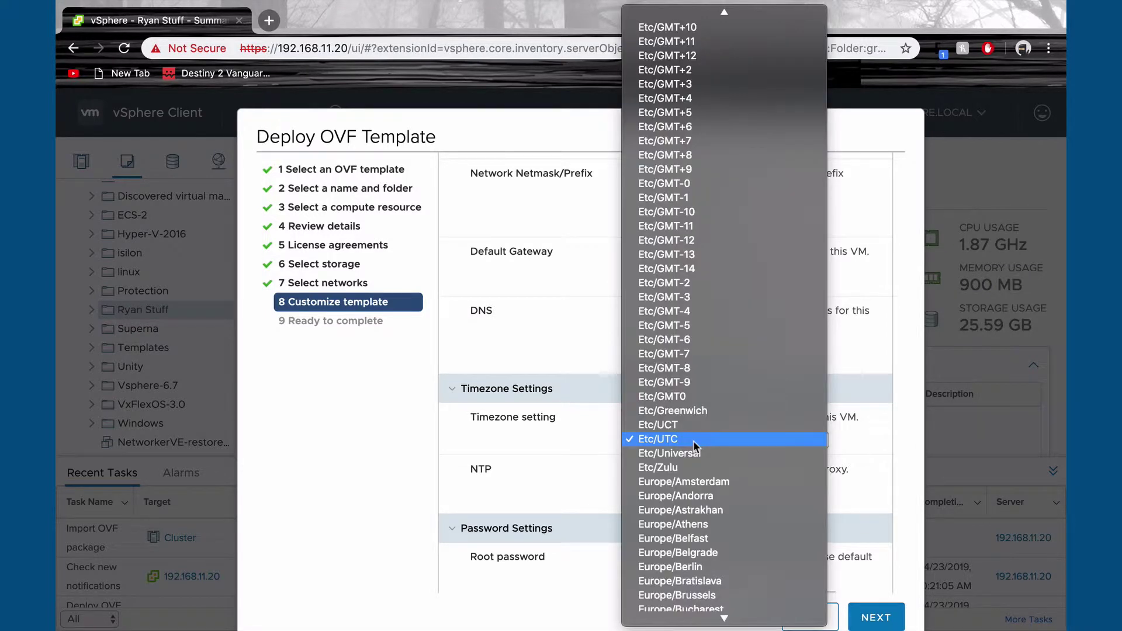
{"action": "scroll", "coordinate": [698, 160], "scroll_direction": "up", "scroll_amount": 10}
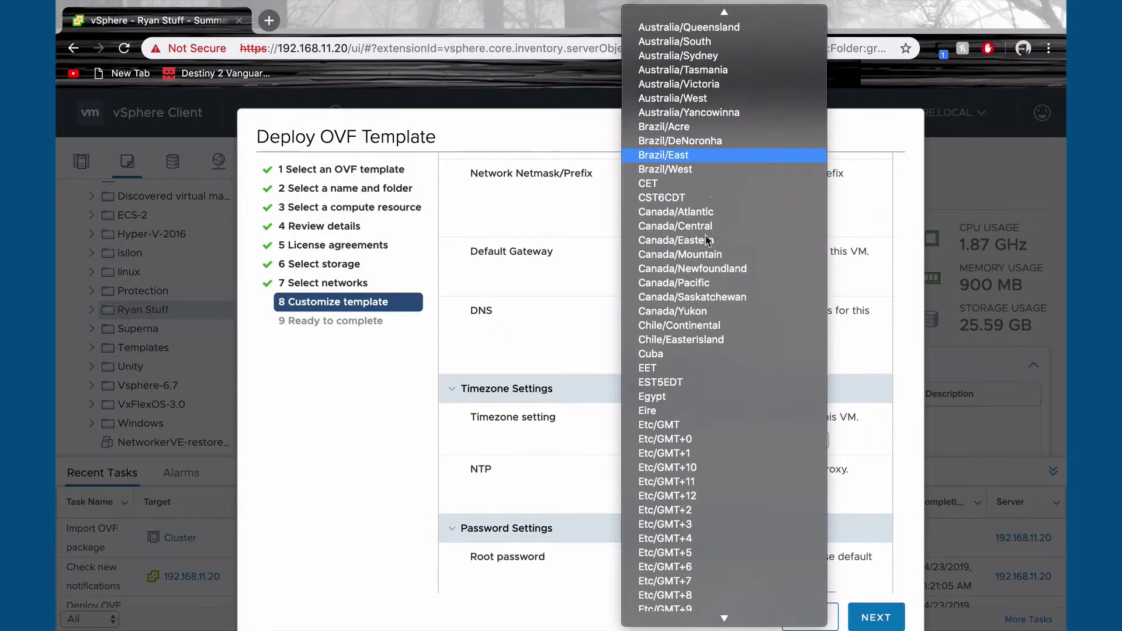
{"action": "left_click", "coordinate": [709, 240]}
{"action": "scroll", "coordinate": [692, 381], "scroll_direction": "down", "scroll_amount": 3}
{"action": "left_click", "coordinate": [690, 381]}
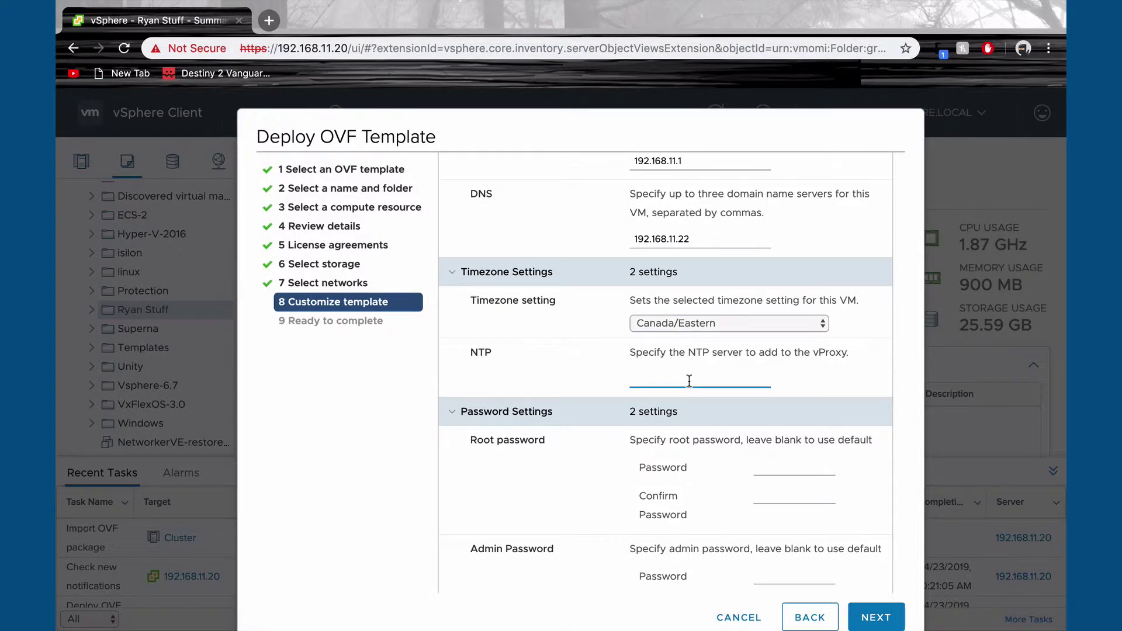
Step: Enter and confirm the root and admin passwords
{"action": "left_click", "coordinate": [795, 463]}
{"action": "type", "text": "*********"}
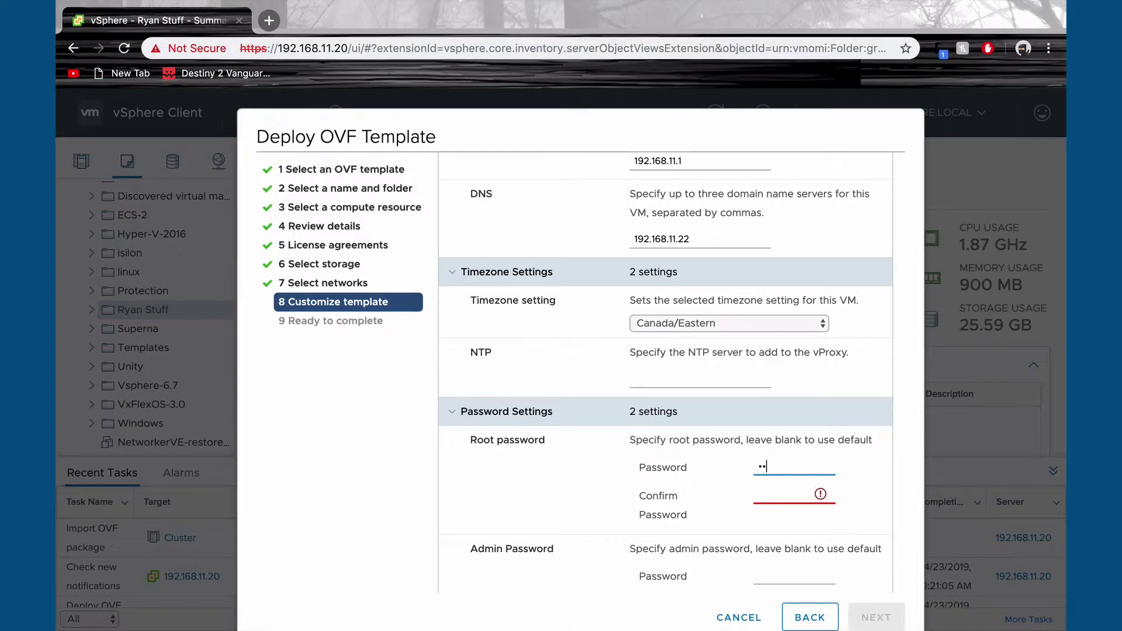
{"action": "key", "text": "Tab"}
{"action": "type", "text": "*********"}
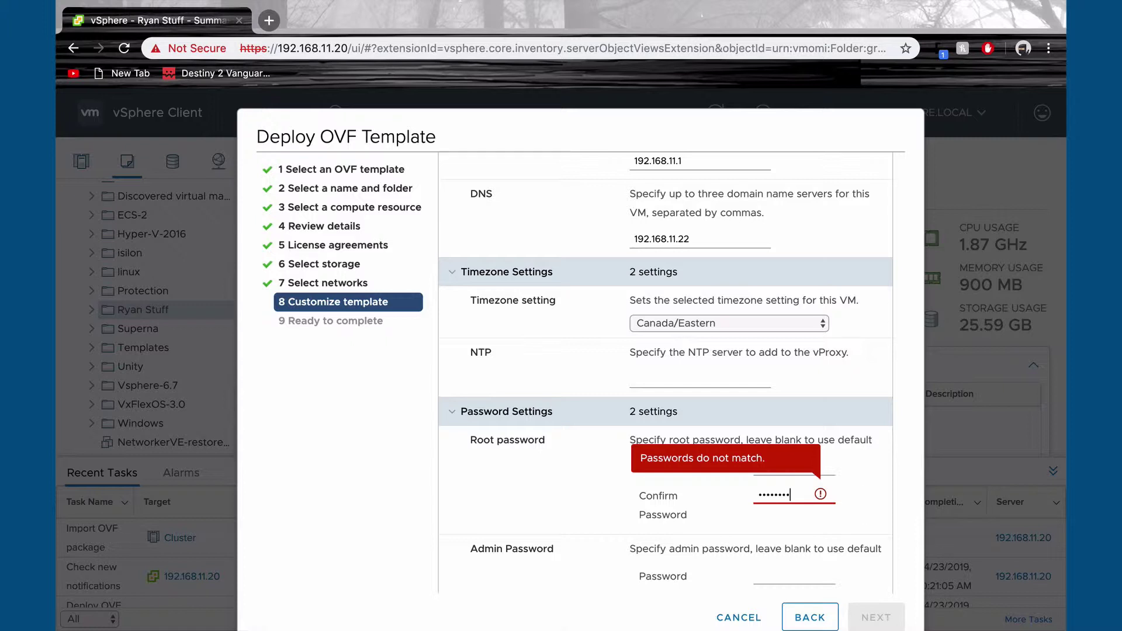
{"action": "left_click", "coordinate": [787, 575]}
{"action": "type", "text": "*********"}
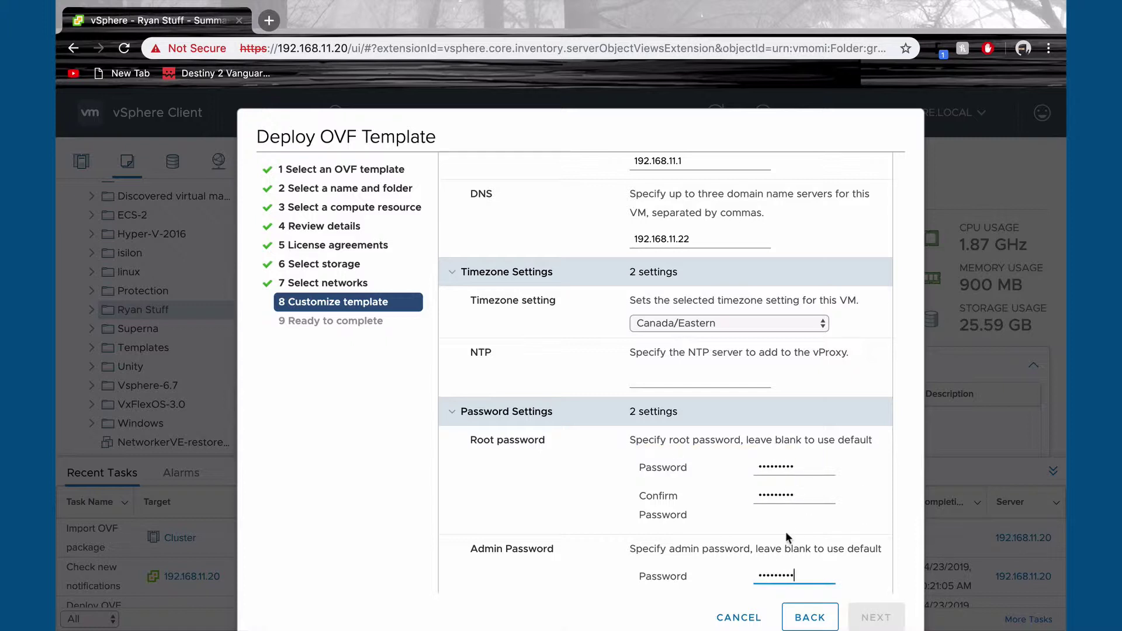
{"action": "key", "text": "Tab"}
{"action": "type", "text": "*********"}
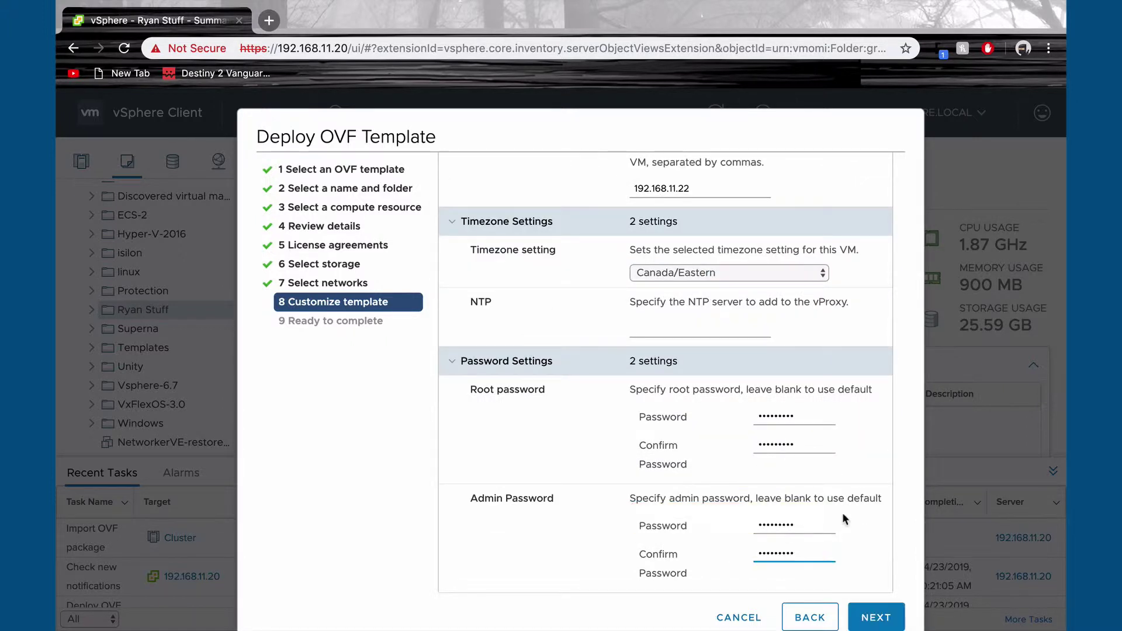
Step: Finish the OVF deployment and power on the vproxy VM
{"action": "left_click", "coordinate": [878, 619]}
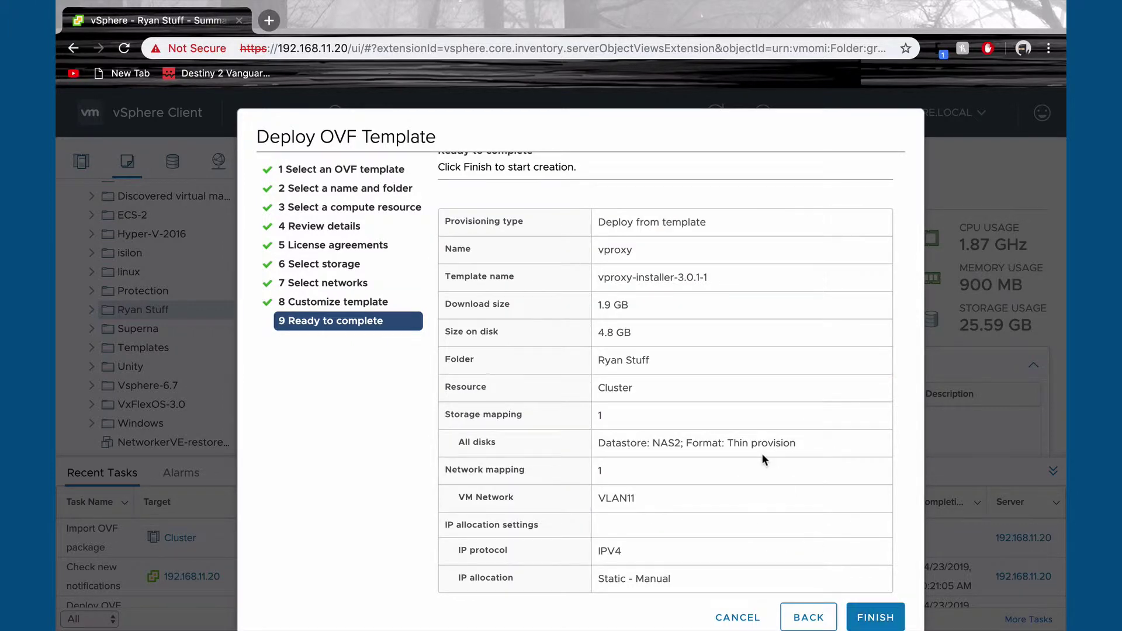
{"action": "left_click", "coordinate": [893, 621]}
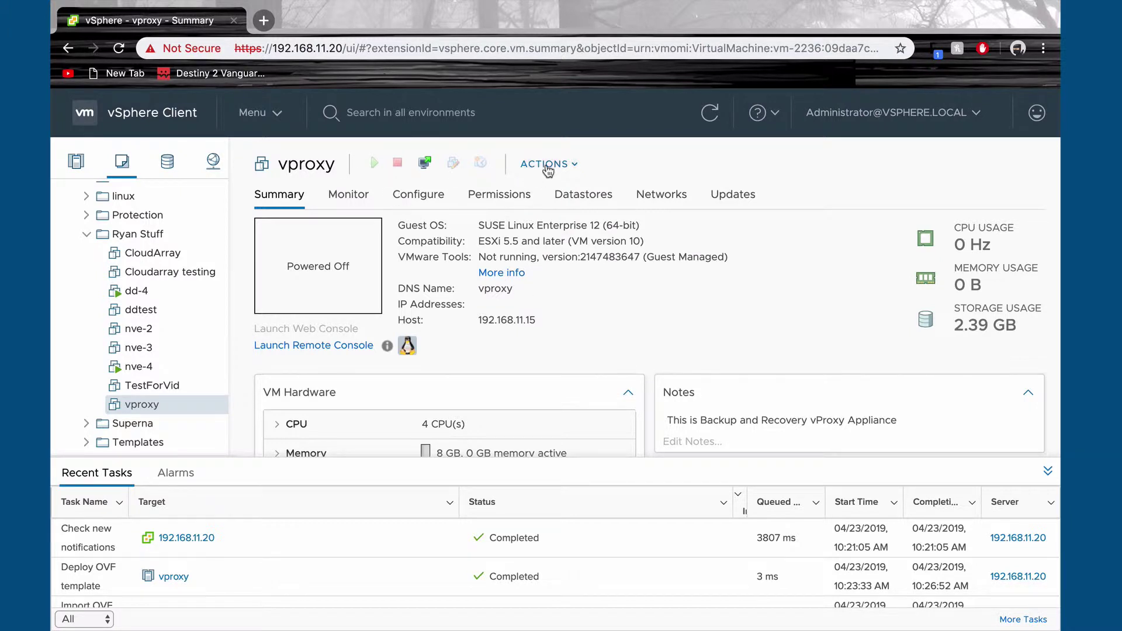
{"action": "left_click", "coordinate": [554, 169]}
{"action": "mouse_move", "coordinate": [566, 209]}
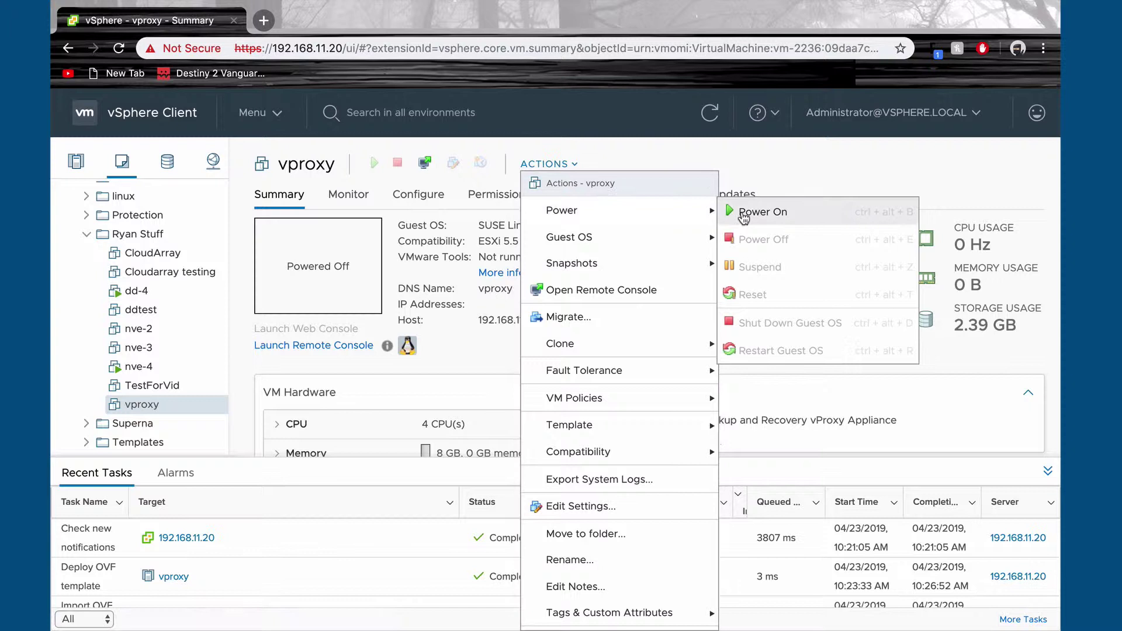
{"action": "left_click", "coordinate": [744, 214]}
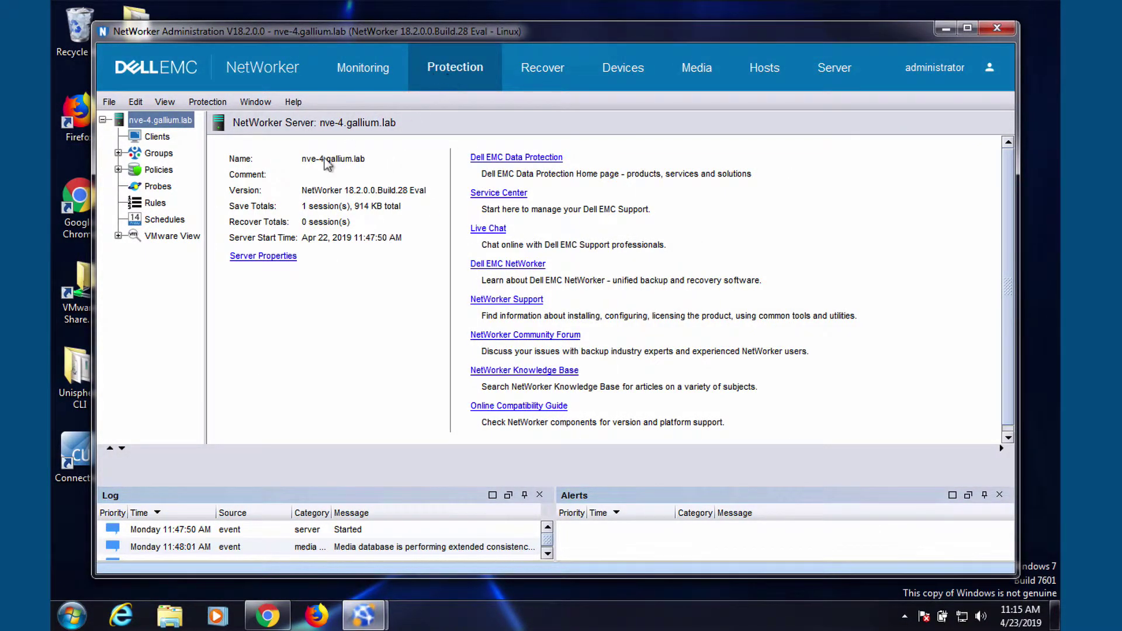
Step: Add vCenter 192.168.11.20 to VMware View with the vCenter administrator credentials
{"action": "left_click", "coordinate": [150, 240]}
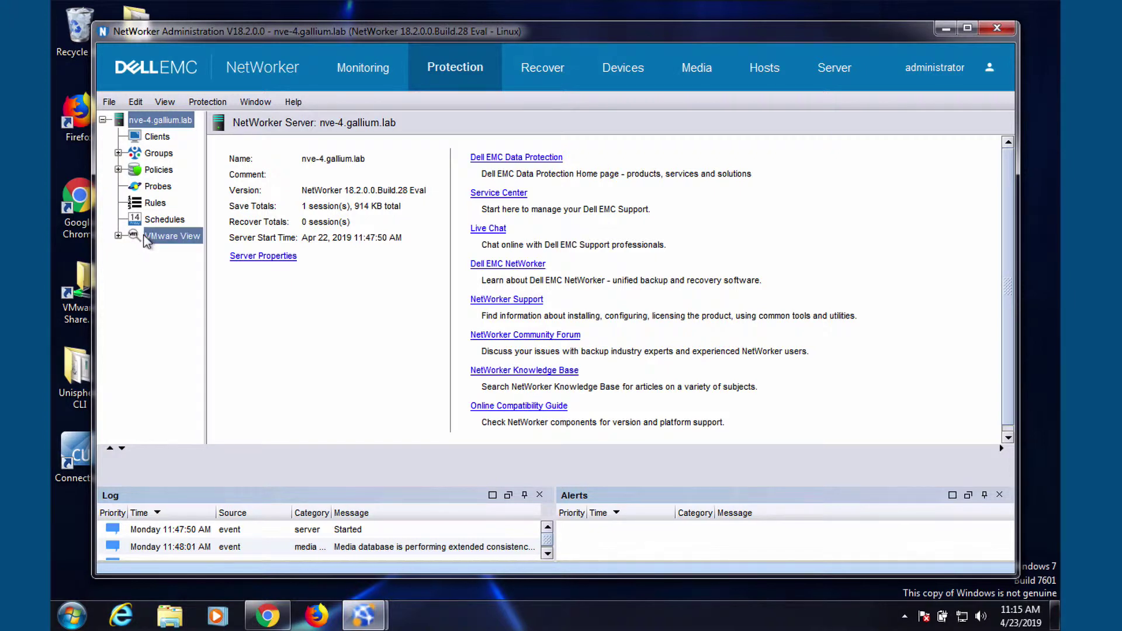
{"action": "right_click", "coordinate": [176, 242]}
{"action": "left_click", "coordinate": [181, 246]}
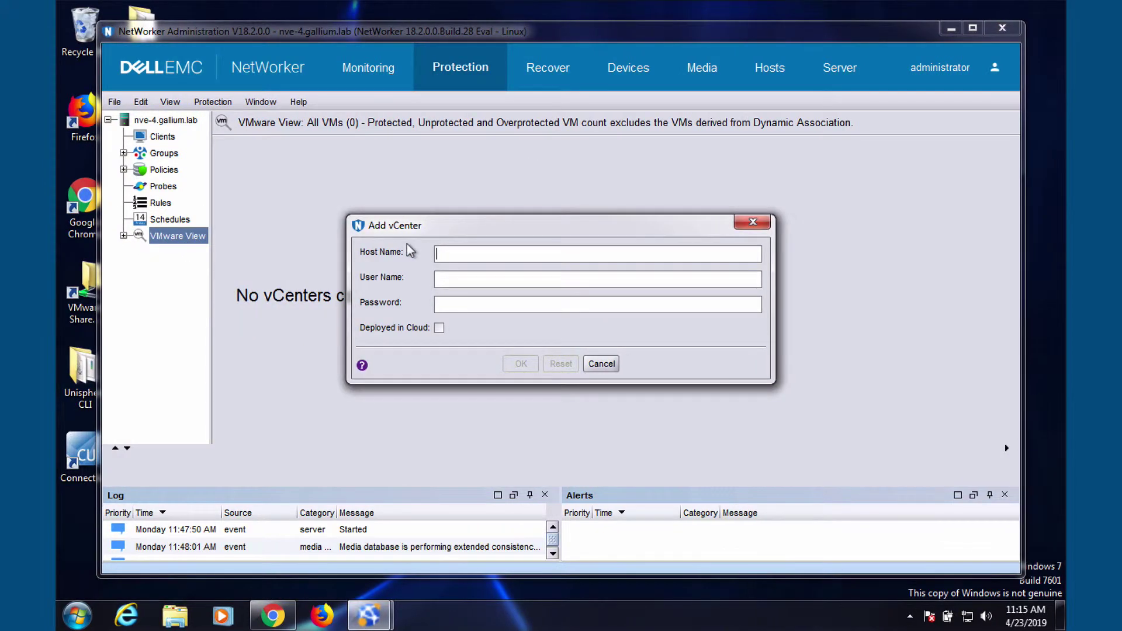
{"action": "type", "text": "192.168.11.20"}
{"action": "left_click", "coordinate": [450, 277]}
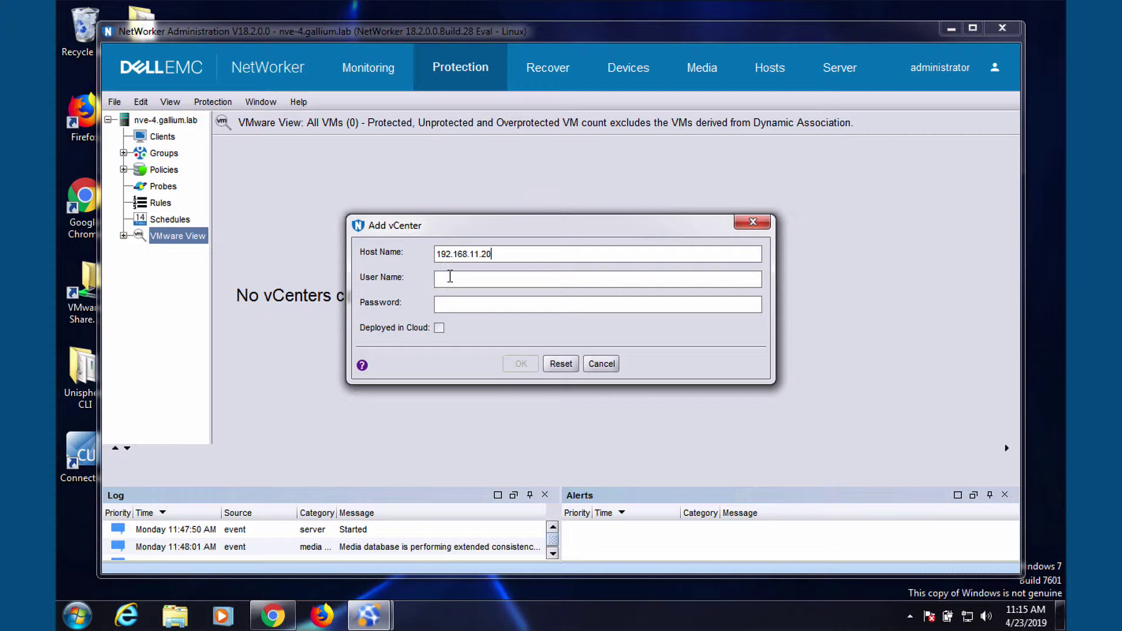
{"action": "type", "text": "administrator@vsphere.local"}
{"action": "key", "text": "Tab"}
{"action": "type", "text": "VMware1!"}
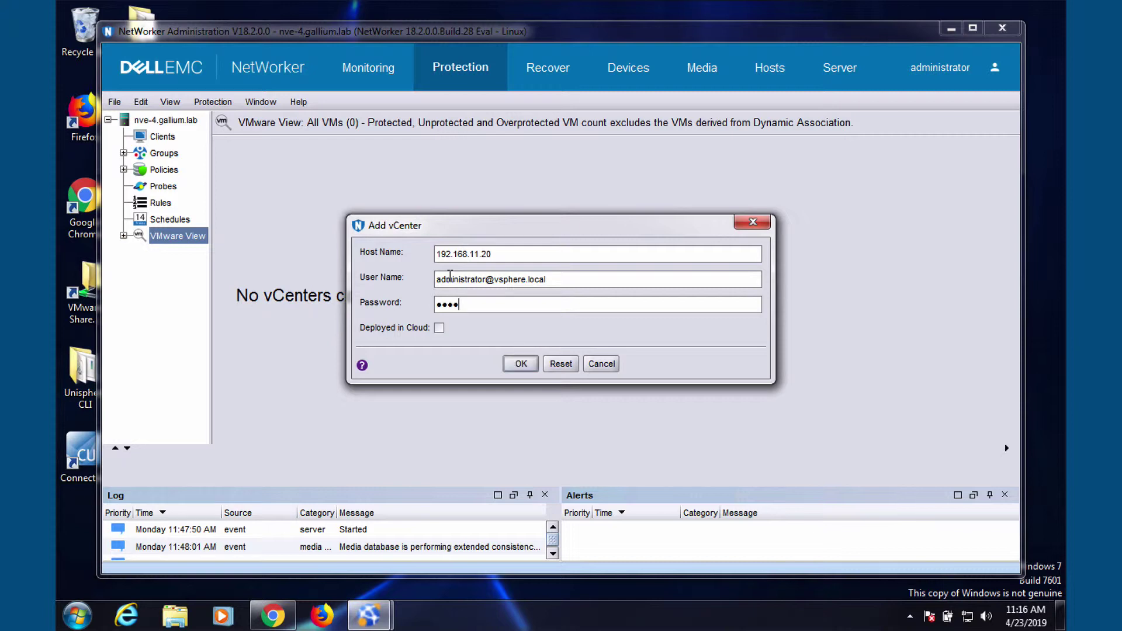
{"action": "left_click", "coordinate": [529, 363]}
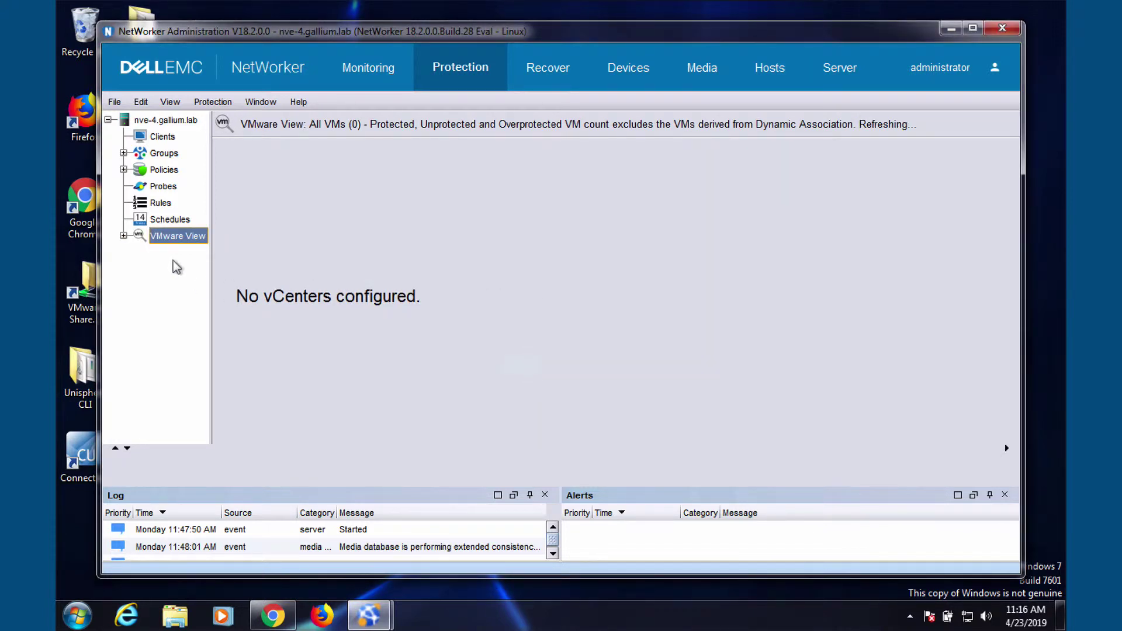
Step: Expand the vCenter's Datacenter to reveal its Cluster
{"action": "left_click", "coordinate": [123, 235]}
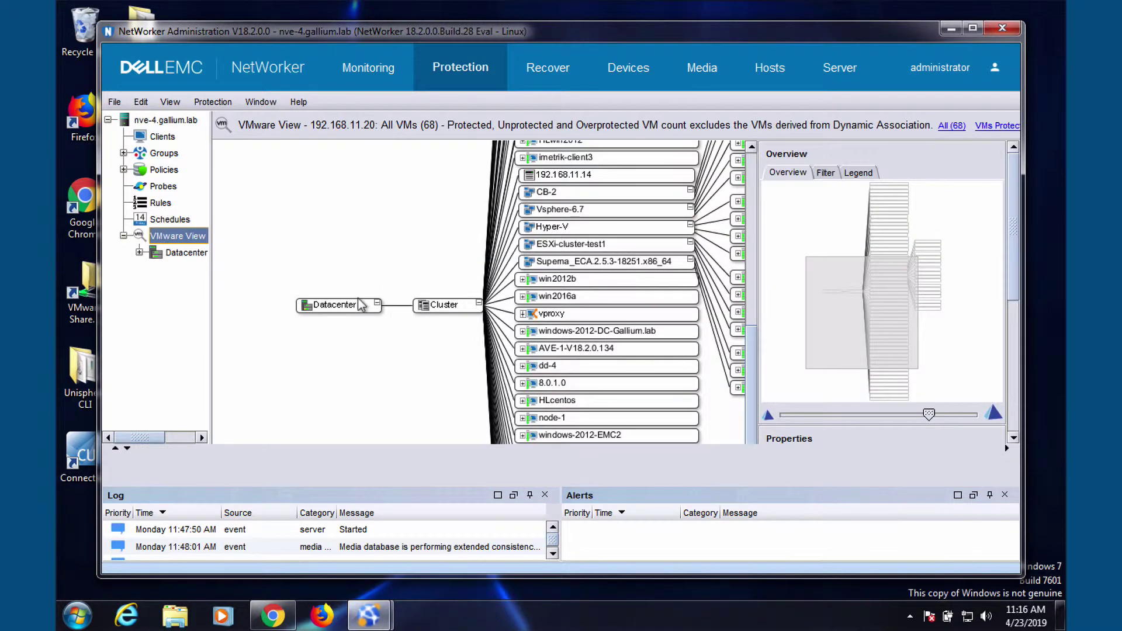
{"action": "right_click", "coordinate": [360, 303]}
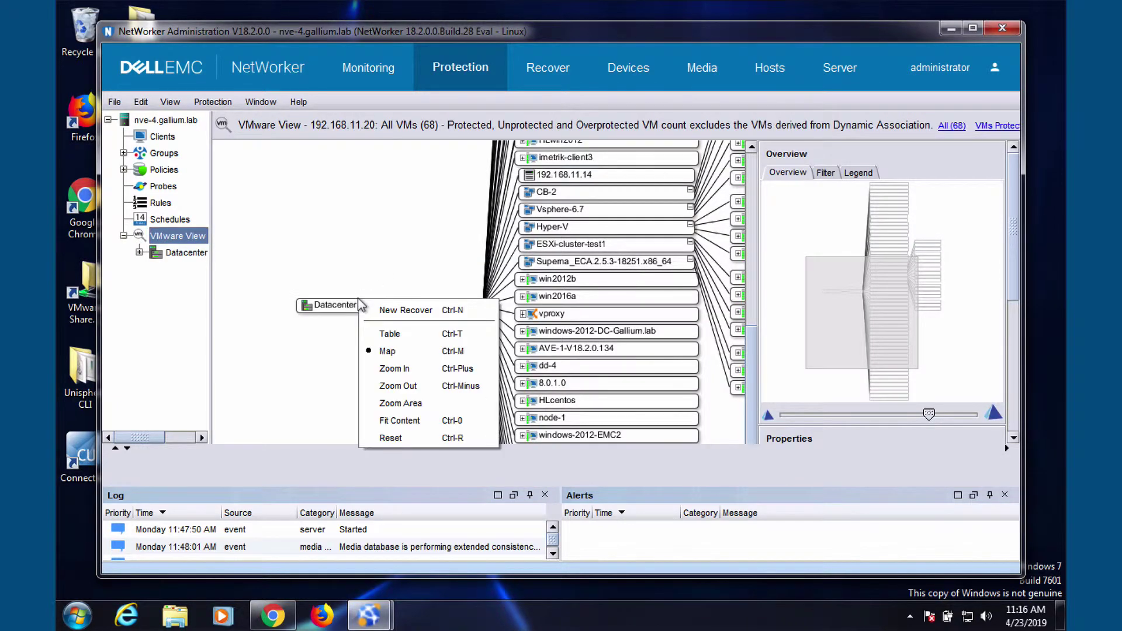
{"action": "right_click", "coordinate": [171, 252]}
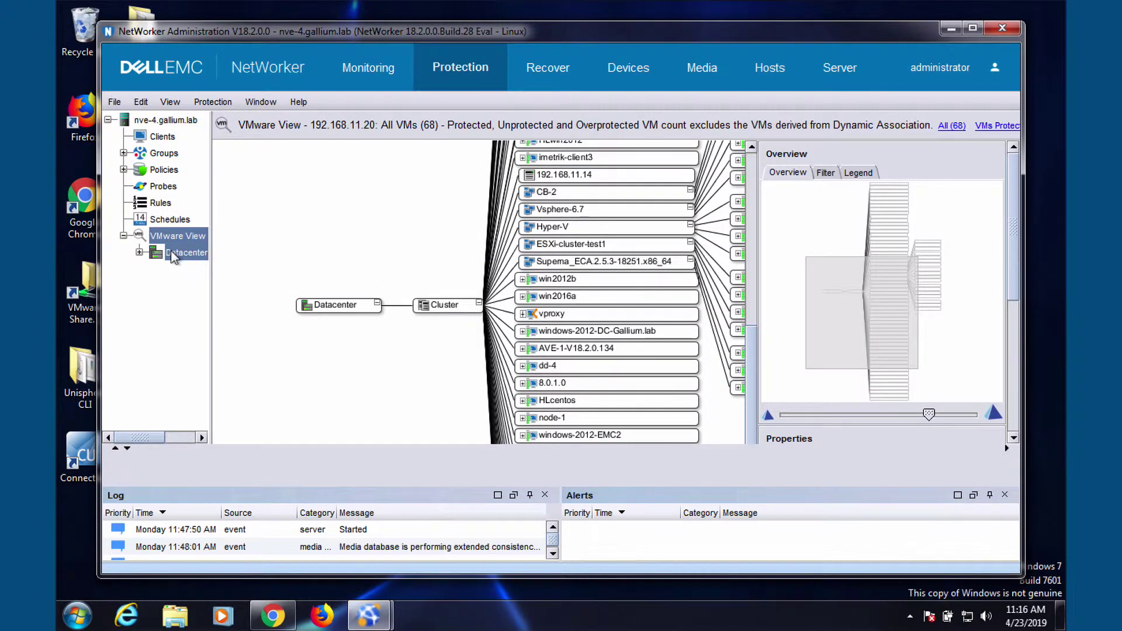
{"action": "left_click", "coordinate": [139, 252]}
{"action": "left_click", "coordinate": [139, 252]}
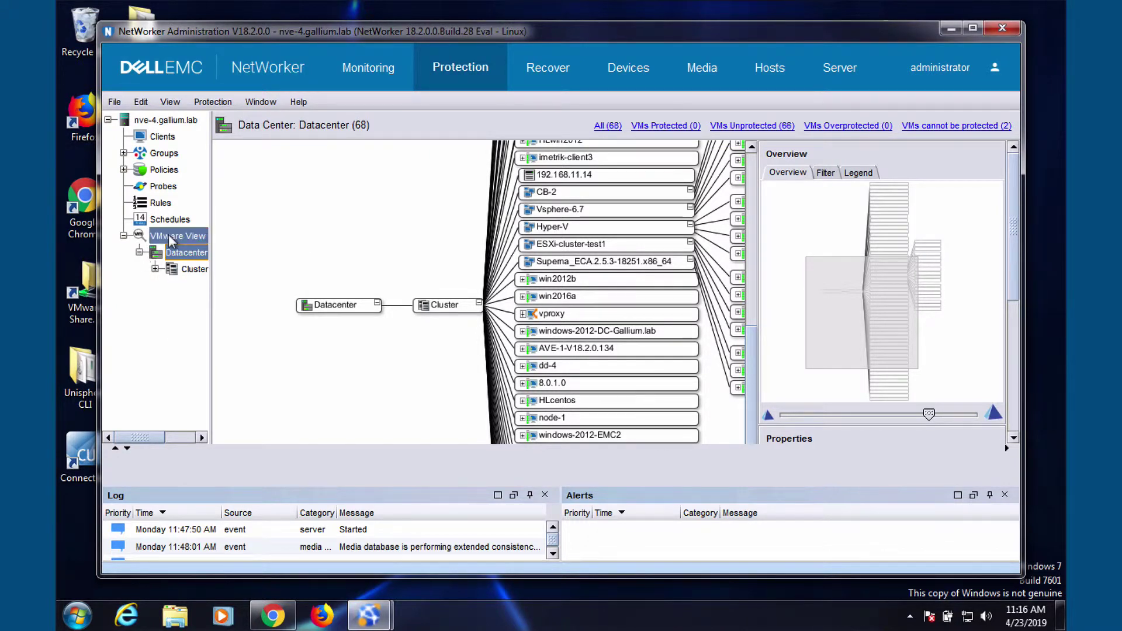
Step: Install the vCenter plugin as FLASH, then as HTML, accepting the certificate, and close the window
{"action": "right_click", "coordinate": [169, 237]}
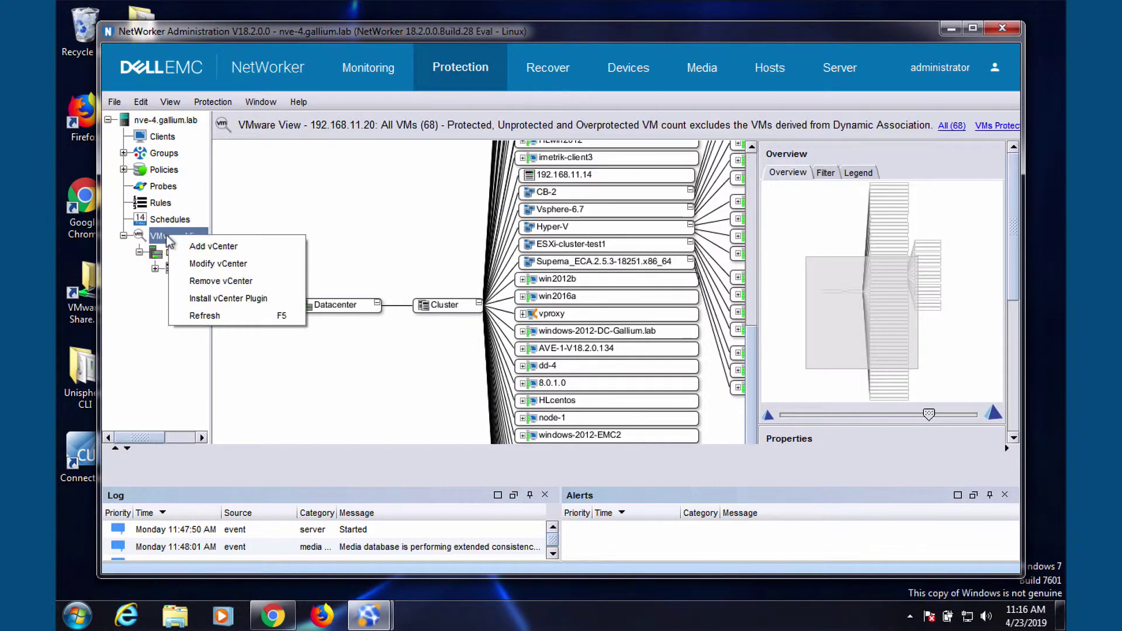
{"action": "left_click", "coordinate": [227, 299]}
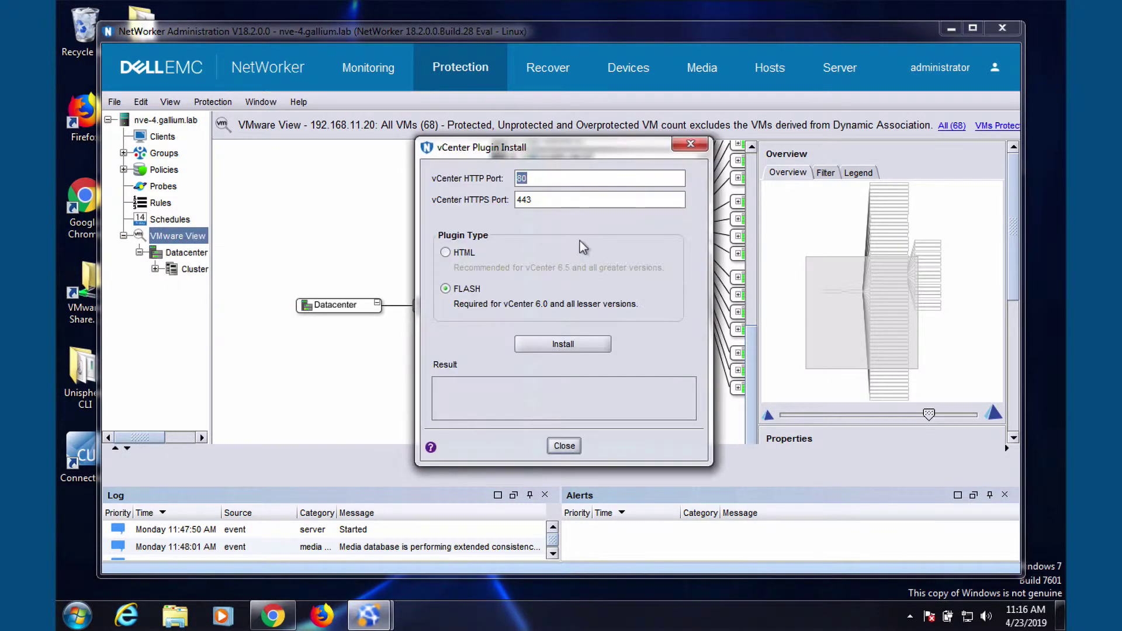
{"action": "left_click", "coordinate": [574, 344]}
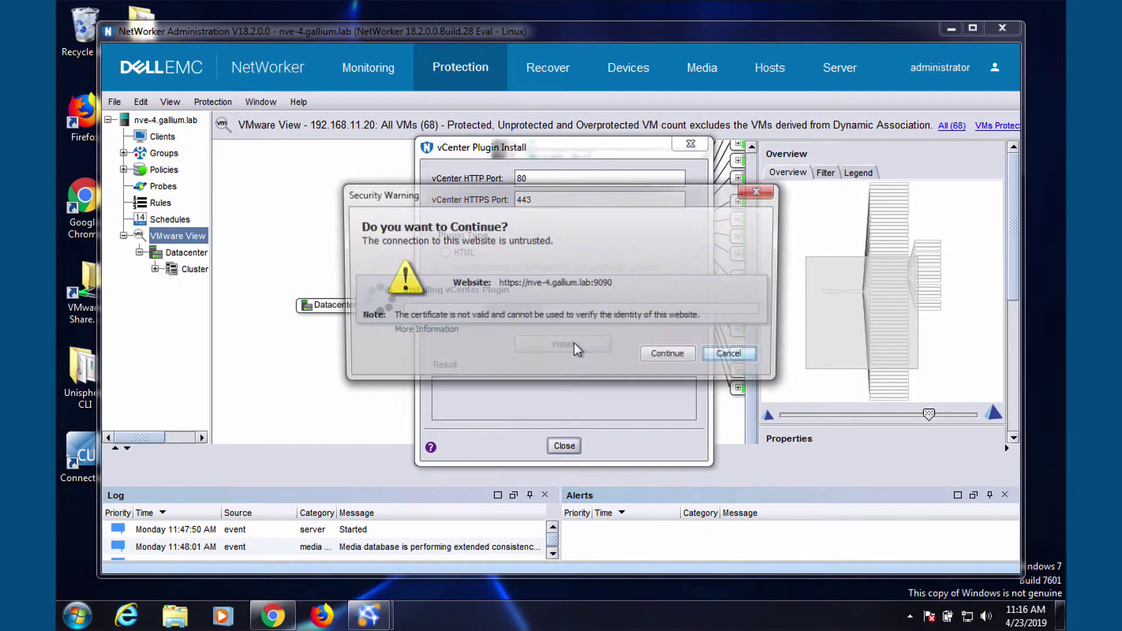
{"action": "left_click", "coordinate": [670, 356]}
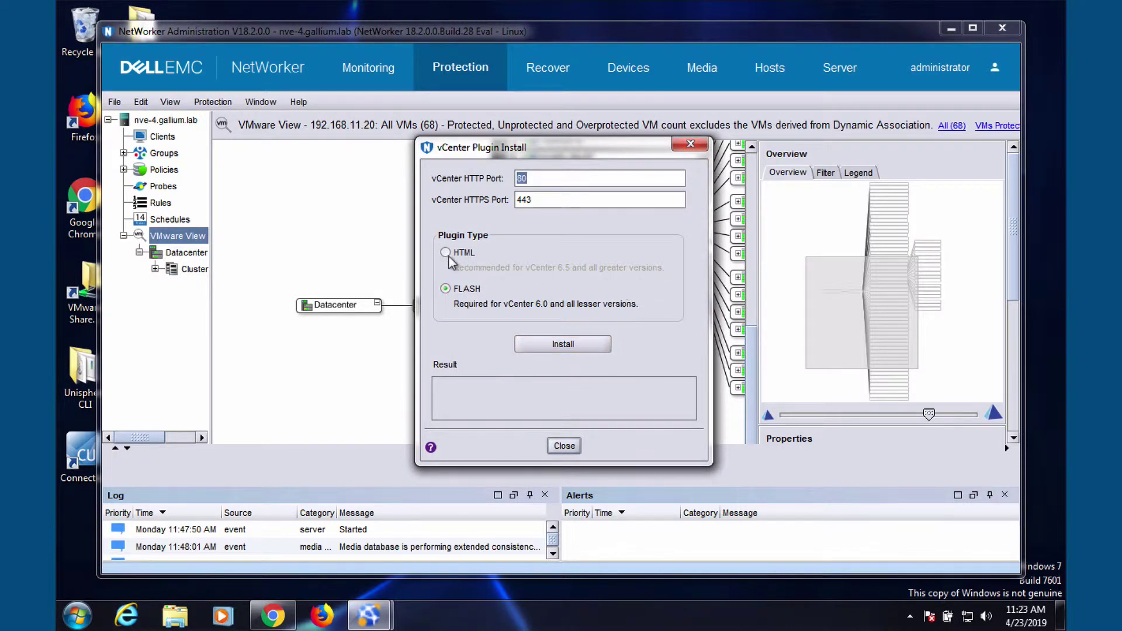
{"action": "left_click", "coordinate": [448, 255]}
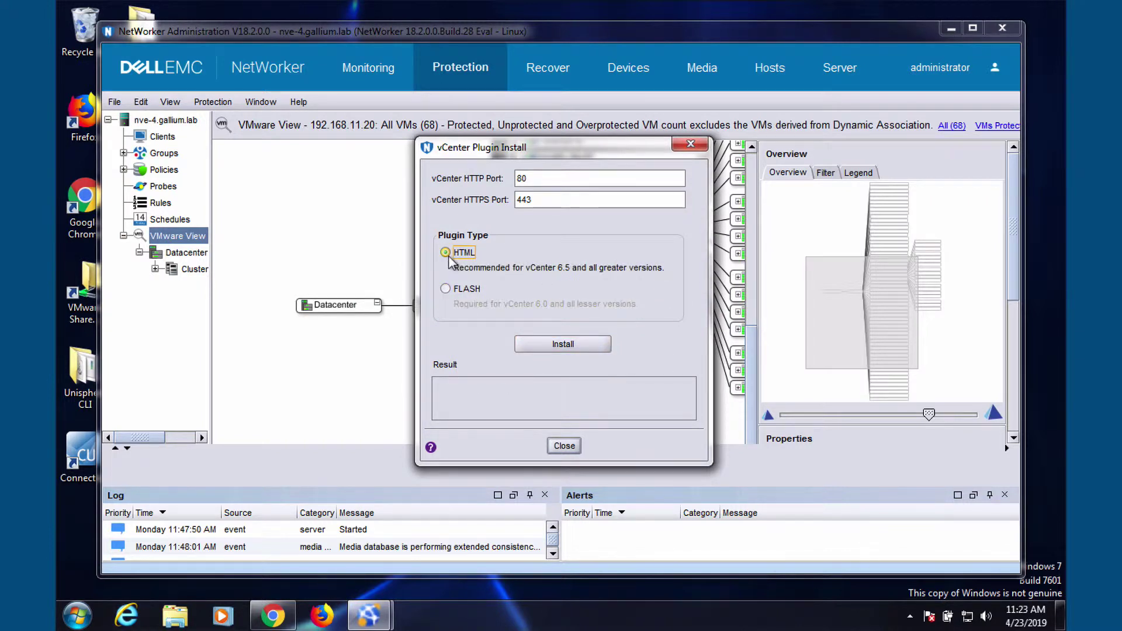
{"action": "left_click", "coordinate": [563, 346]}
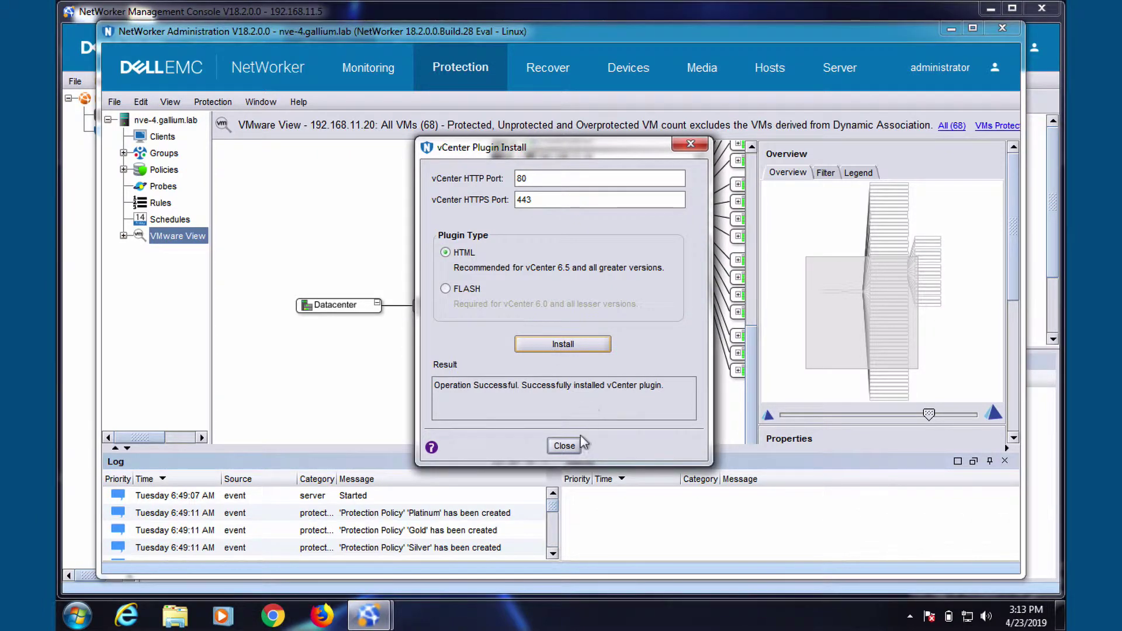
{"action": "left_click", "coordinate": [564, 446]}
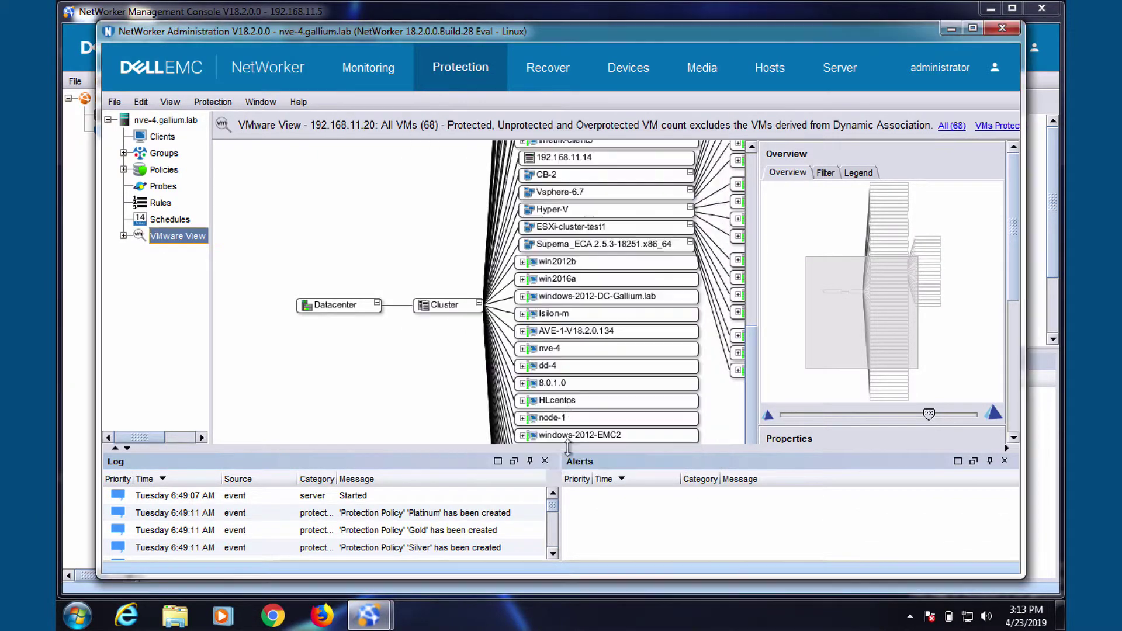
Step: Launch the New VMware Proxy Wizard from Devices and continue with Register VMware Proxies
{"action": "left_click", "coordinate": [620, 72]}
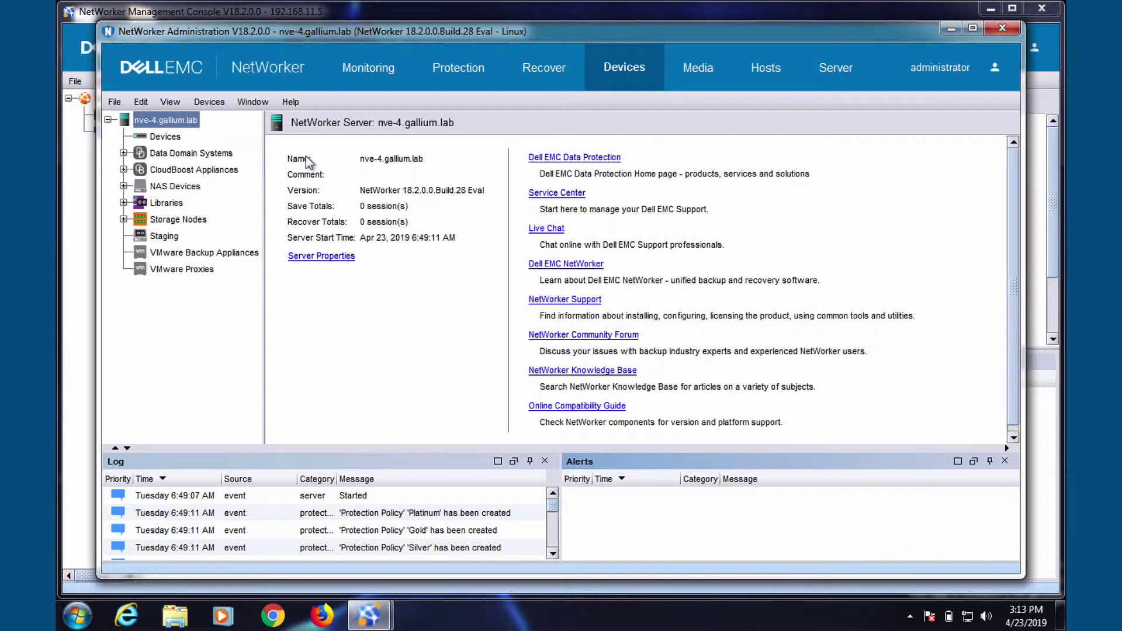
{"action": "right_click", "coordinate": [187, 268]}
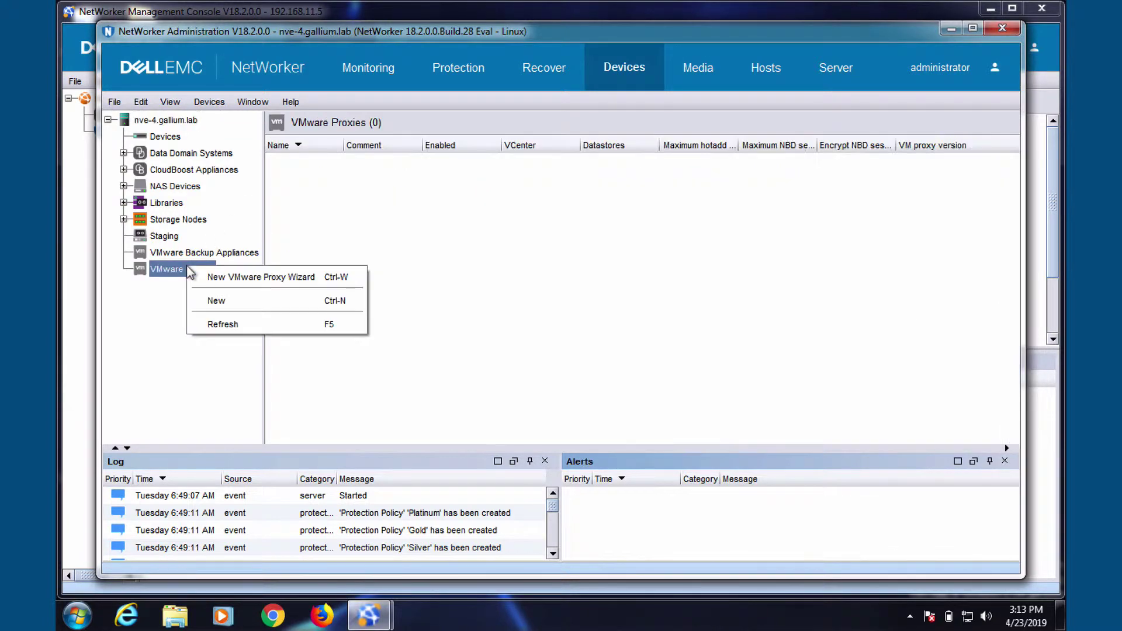
{"action": "left_click", "coordinate": [237, 277]}
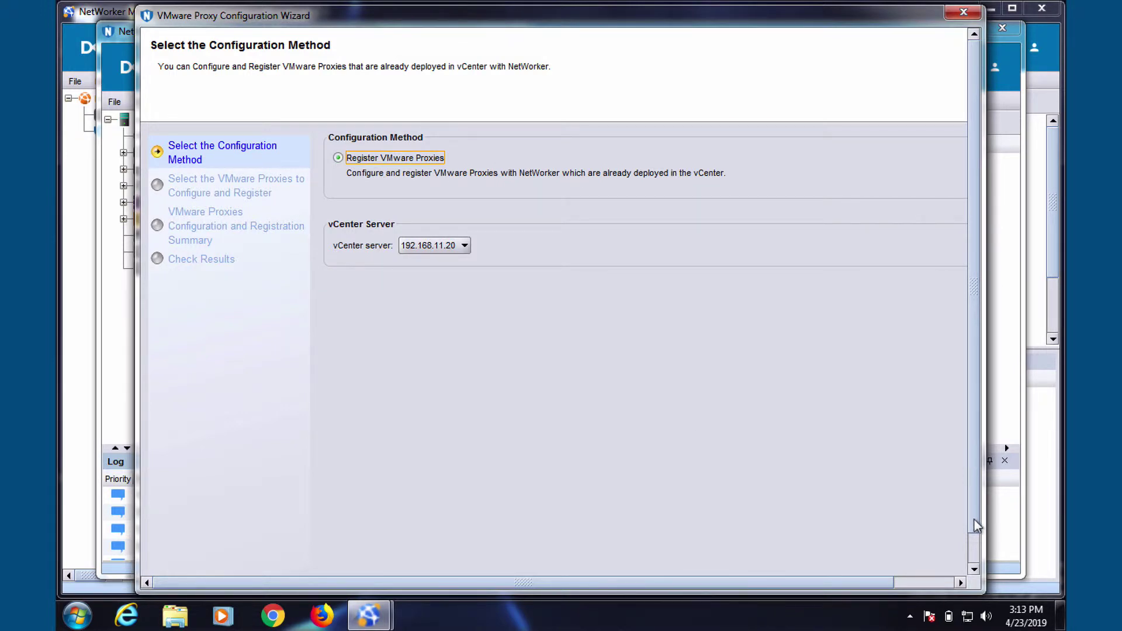
{"action": "scroll", "coordinate": [977, 526], "scroll_direction": "down", "scroll_amount": 1}
{"action": "left_click", "coordinate": [962, 562]}
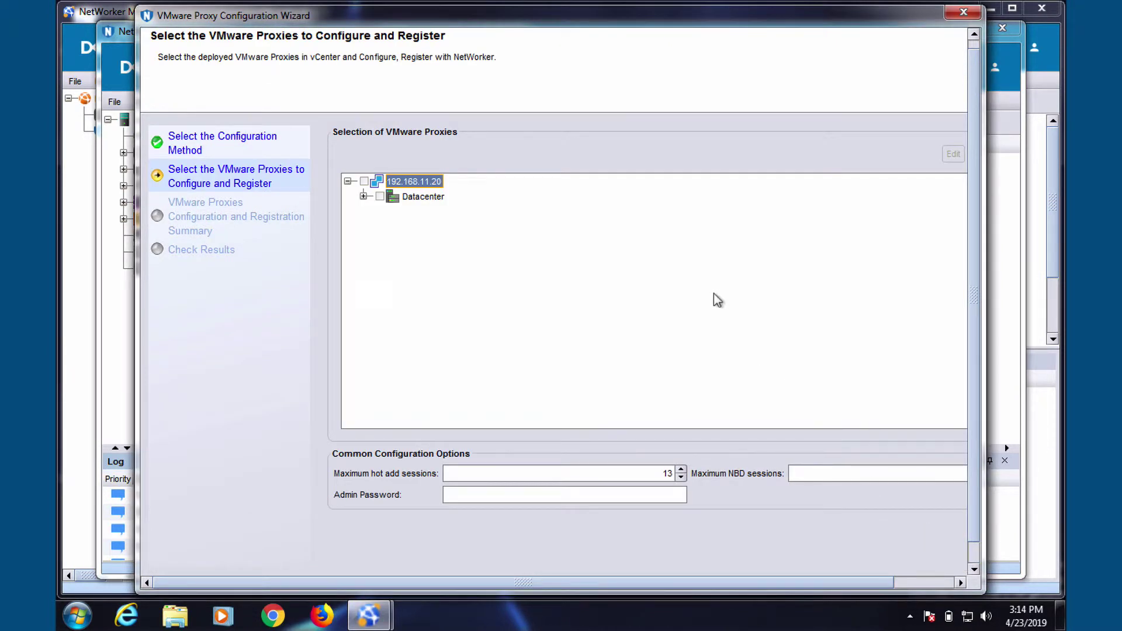
Step: Select vproxy under Datacenter > Cluster, enter its admin password, and proceed to the summary
{"action": "left_click", "coordinate": [363, 196]}
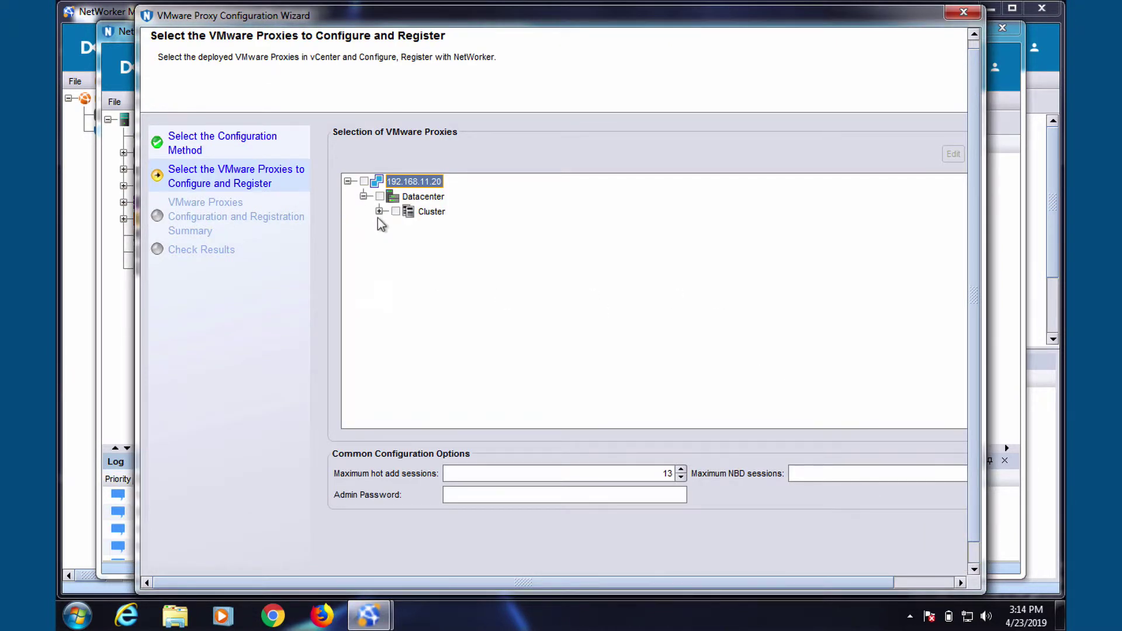
{"action": "left_click", "coordinate": [380, 211]}
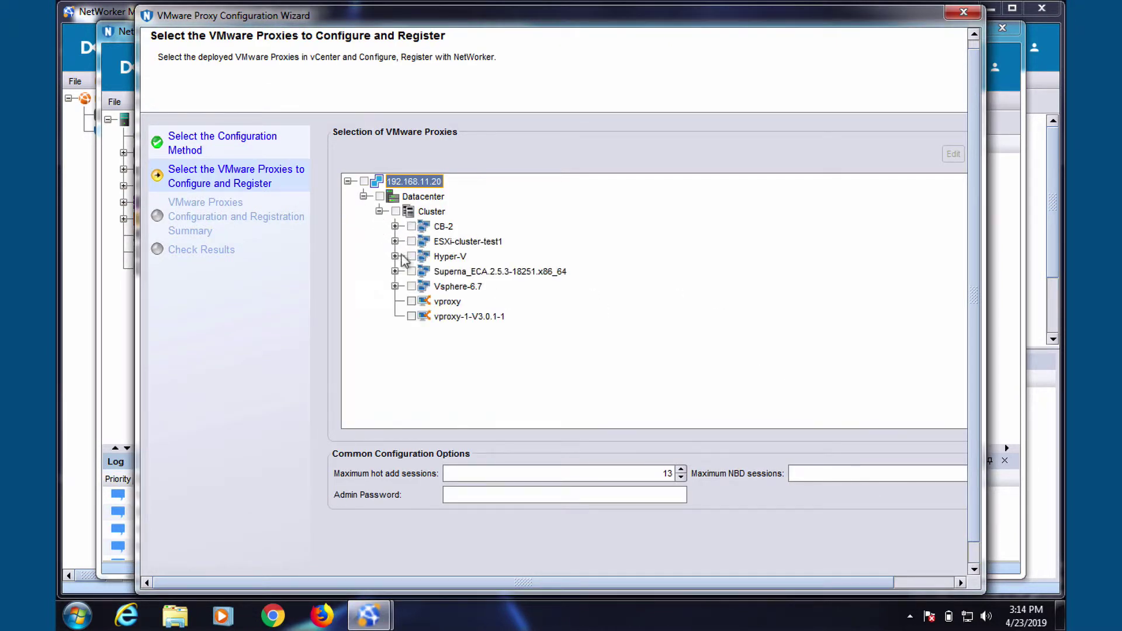
{"action": "left_click", "coordinate": [412, 301]}
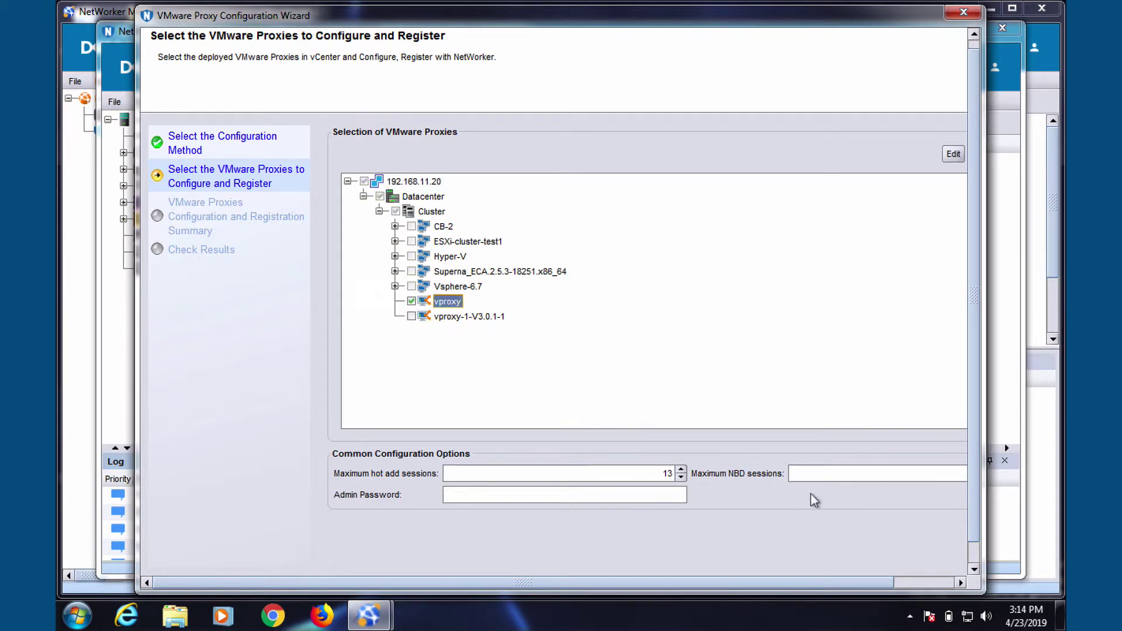
{"action": "left_click", "coordinate": [599, 496]}
{"action": "type", "text": "•••••••••"}
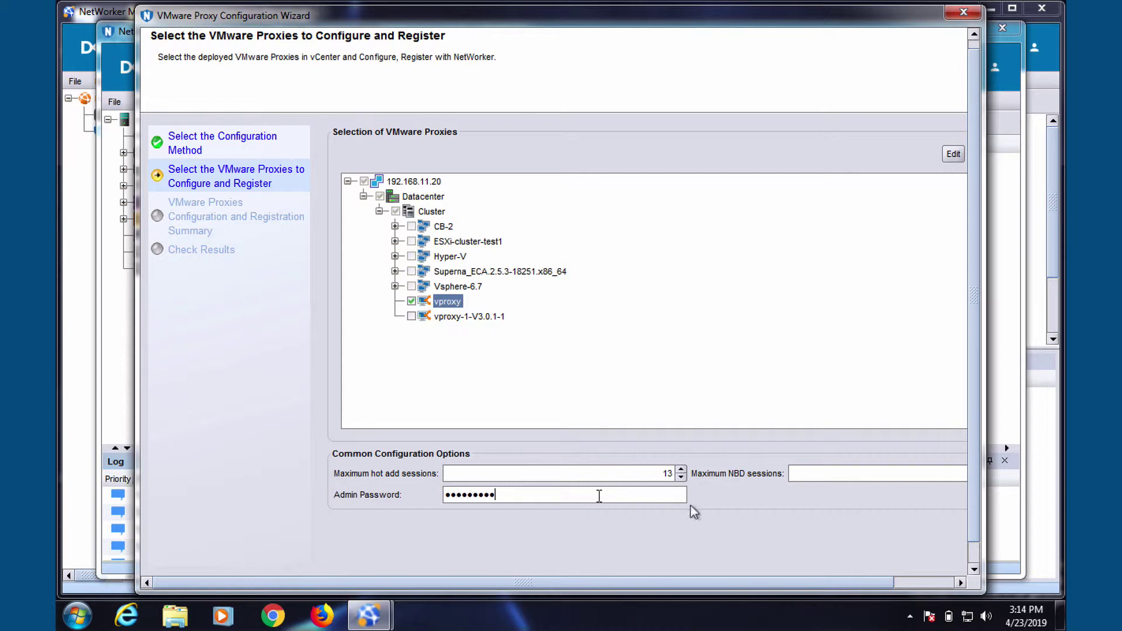
{"action": "left_click", "coordinate": [974, 569]}
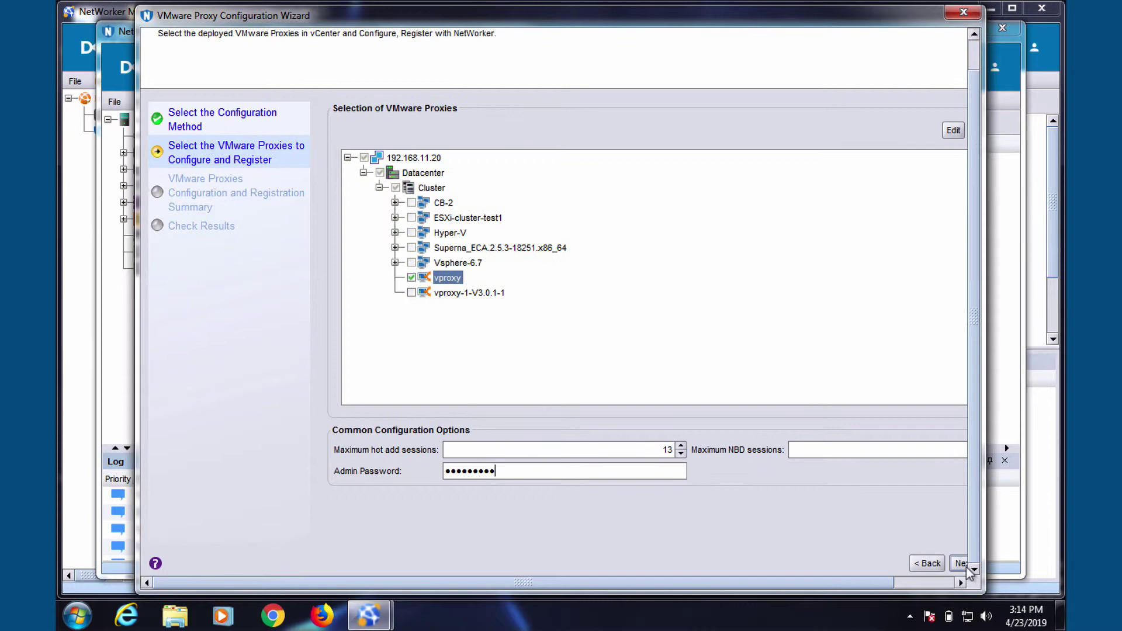
{"action": "left_click", "coordinate": [963, 564]}
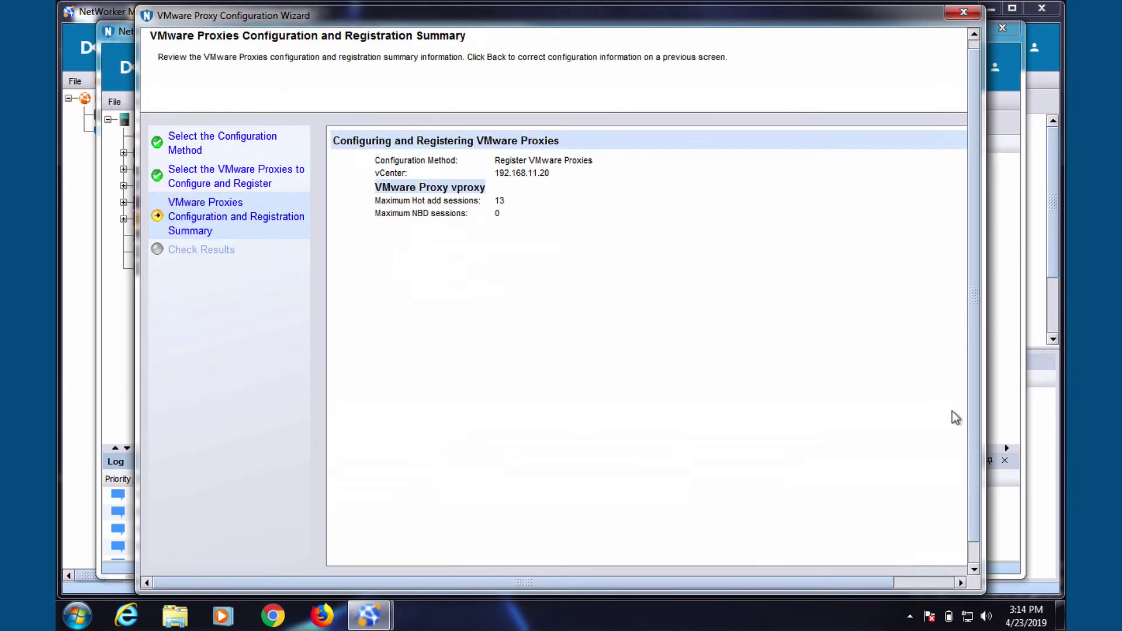
Step: Confirm registration of vproxy from the wizard summary
{"action": "scroll", "coordinate": [971, 526], "scroll_direction": "down", "scroll_amount": 1}
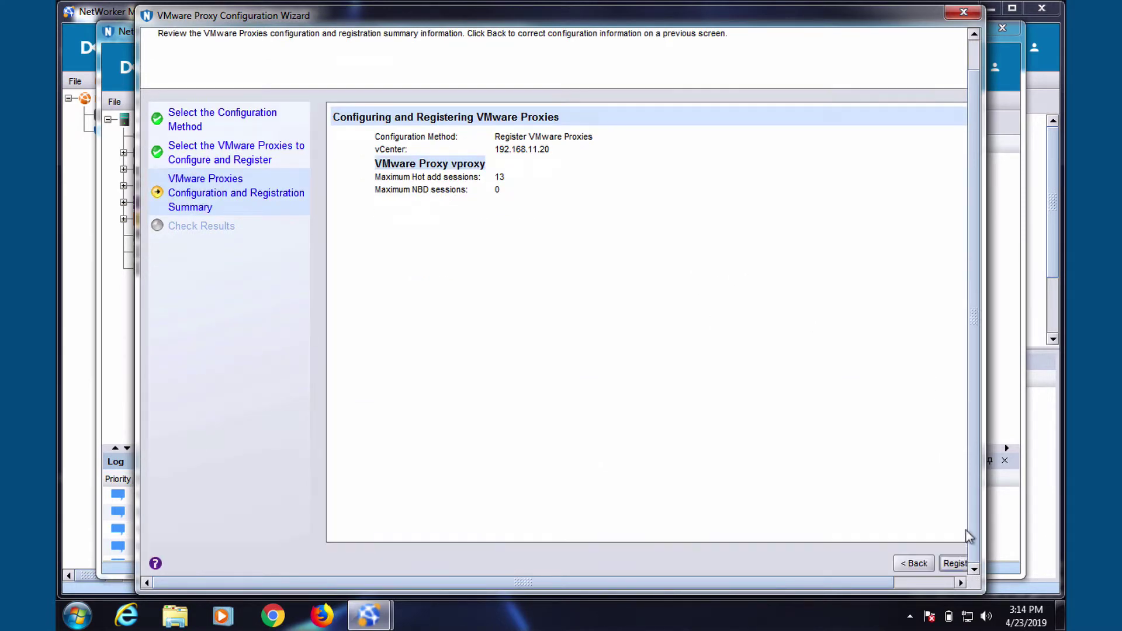
{"action": "left_click", "coordinate": [956, 564]}
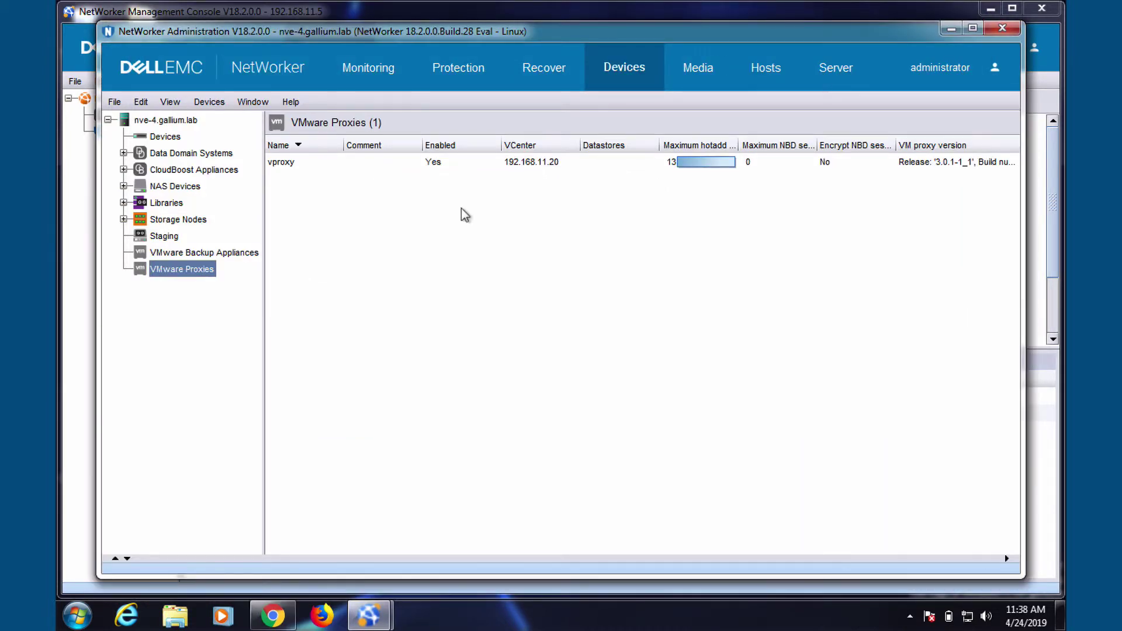
Step: Create a new VMware group named Vmbackup using vCenter 192.168.11.20
{"action": "left_click", "coordinate": [462, 70]}
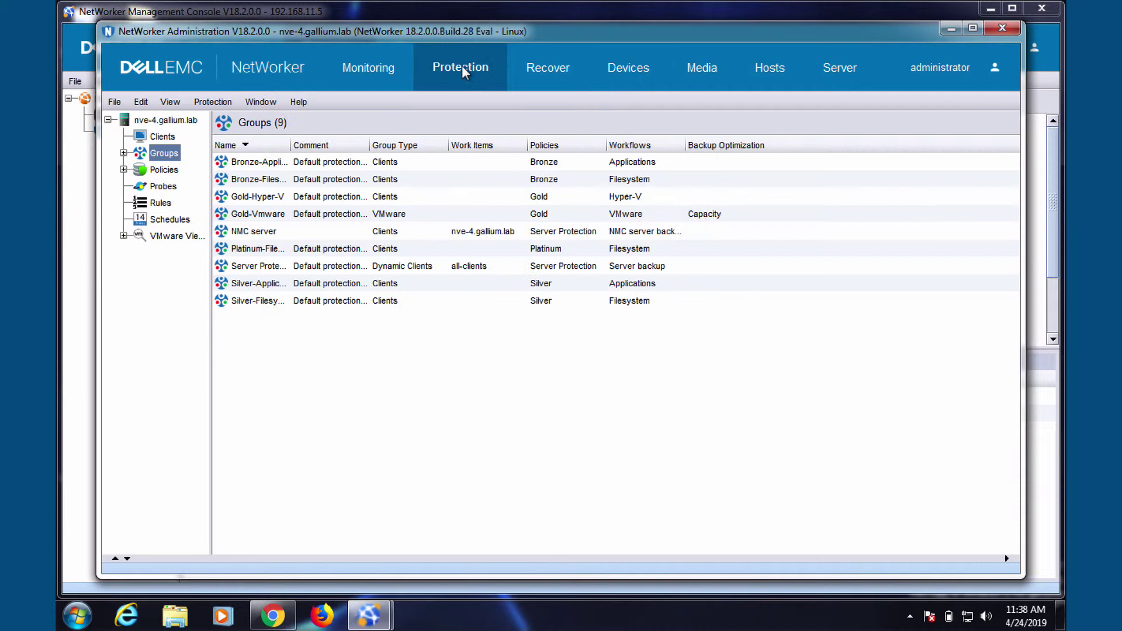
{"action": "right_click", "coordinate": [171, 154]}
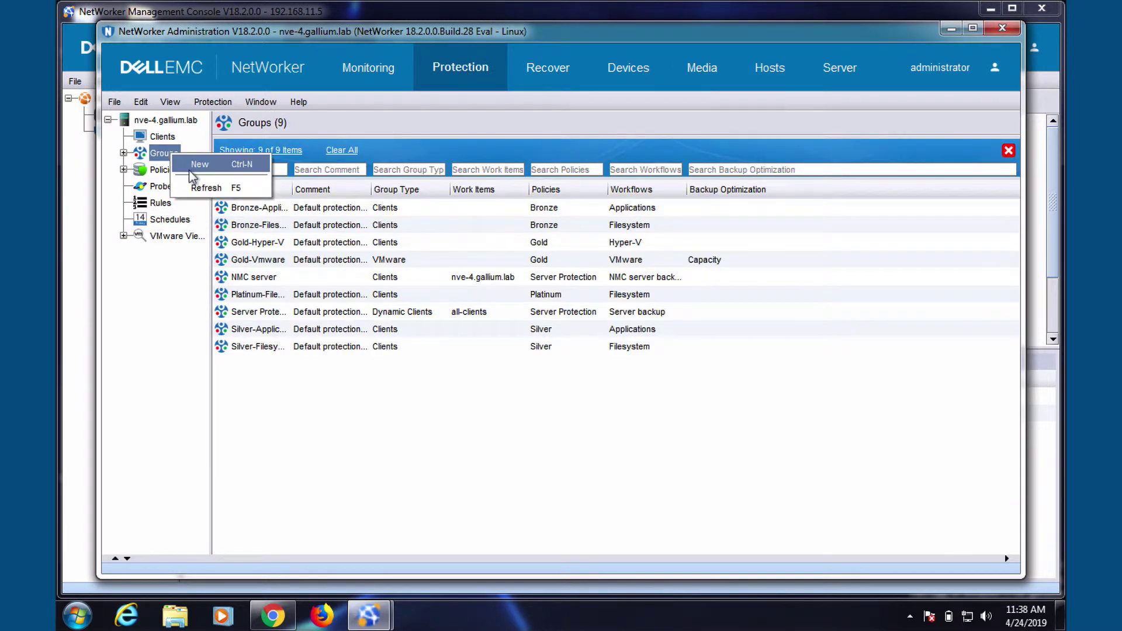
{"action": "key", "text": "ctrl+n"}
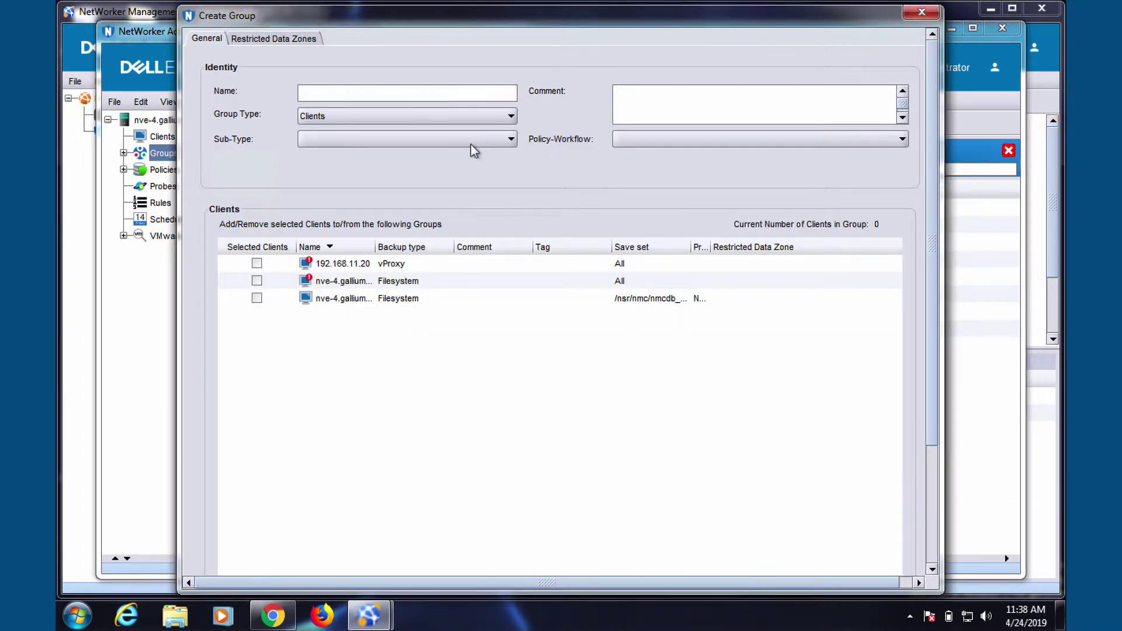
{"action": "type", "text": "Vmbackup"}
{"action": "left_click", "coordinate": [448, 118]}
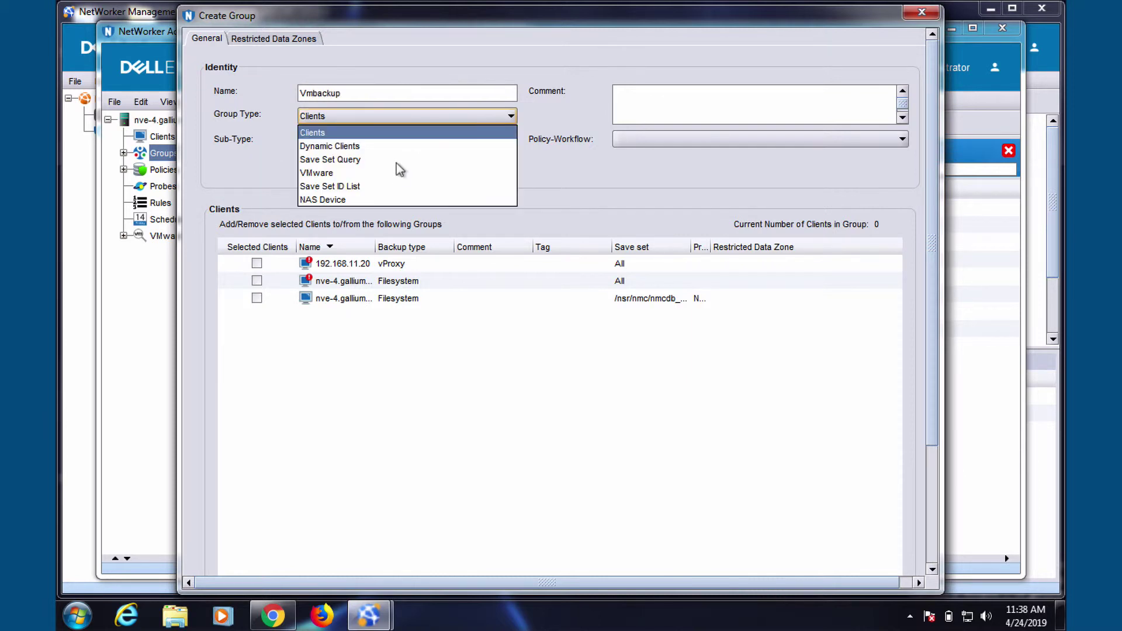
{"action": "left_click", "coordinate": [391, 173]}
{"action": "left_click", "coordinate": [304, 227]}
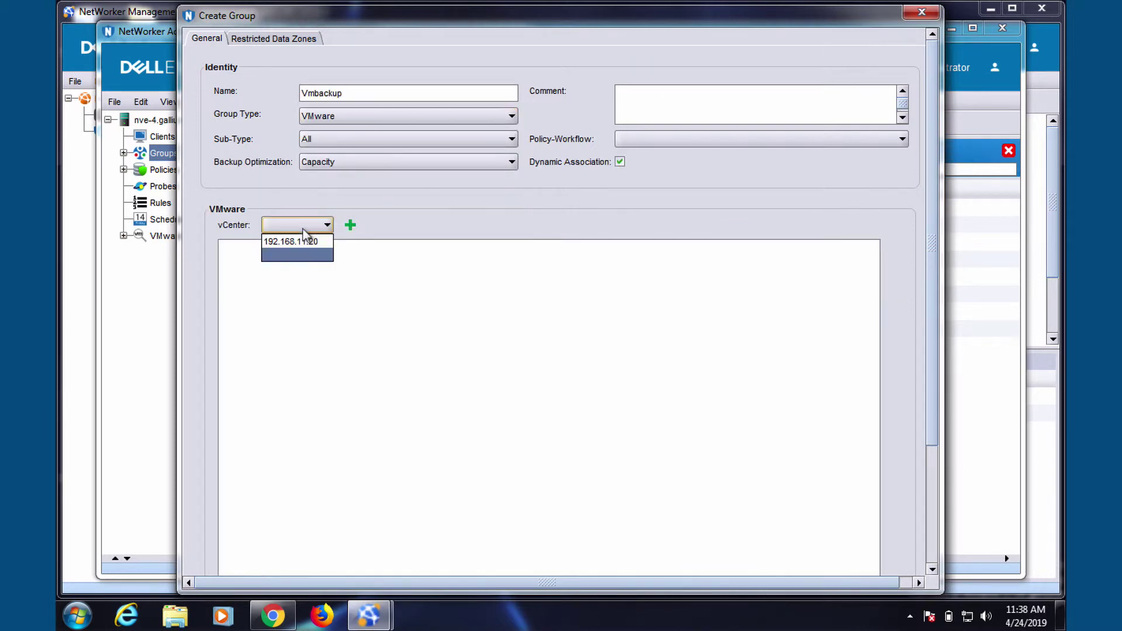
{"action": "left_click", "coordinate": [304, 246]}
Step: Expand the Datacenter and Cluster inventory, tick the mailserver VM, and save the group
{"action": "left_click", "coordinate": [224, 248]}
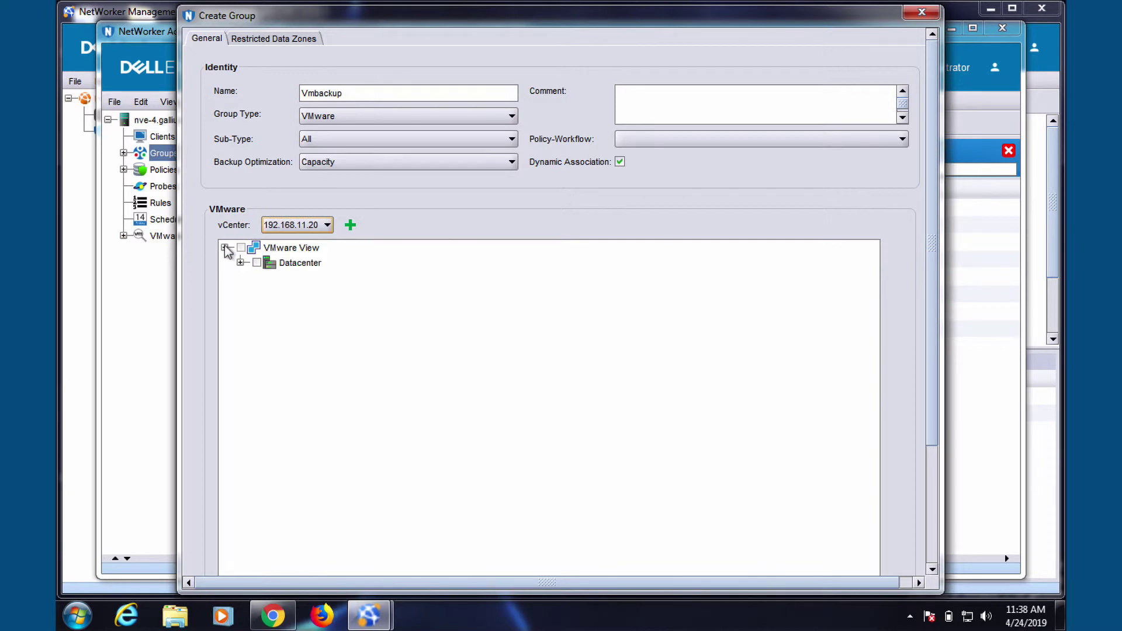
{"action": "left_click", "coordinate": [240, 263]}
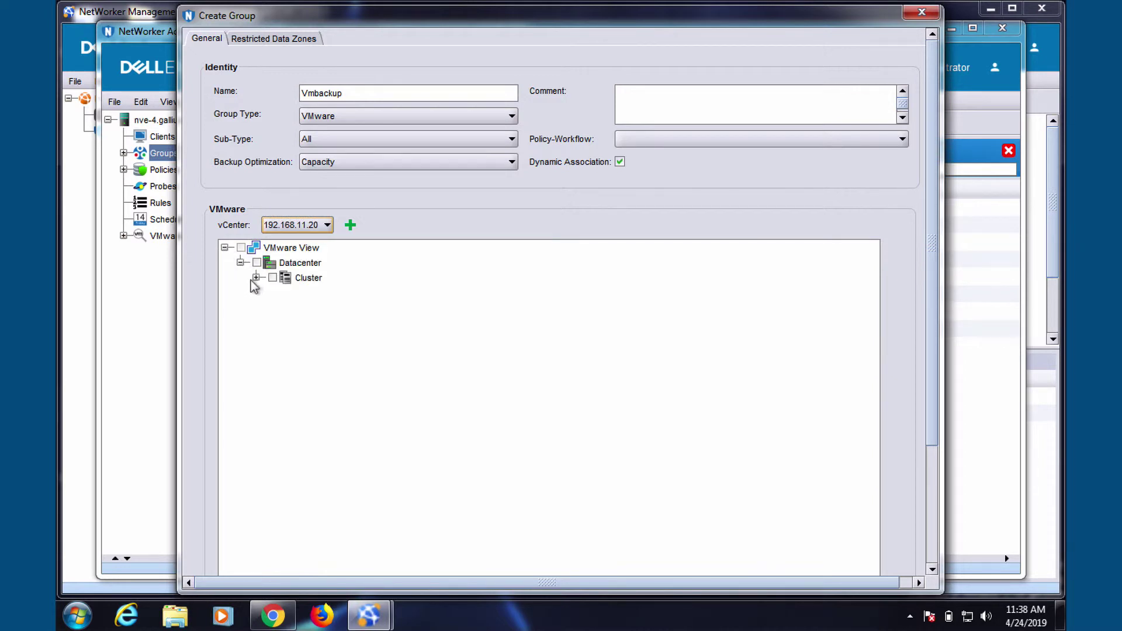
{"action": "left_click", "coordinate": [256, 278]}
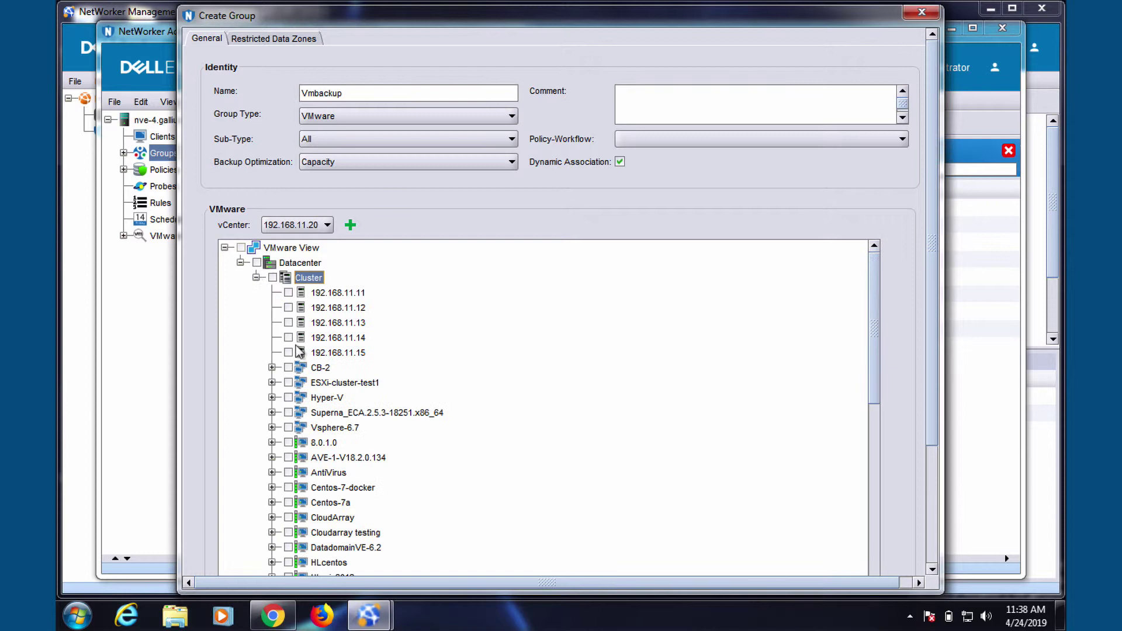
{"action": "scroll", "coordinate": [344, 472], "scroll_direction": "down", "scroll_amount": 8}
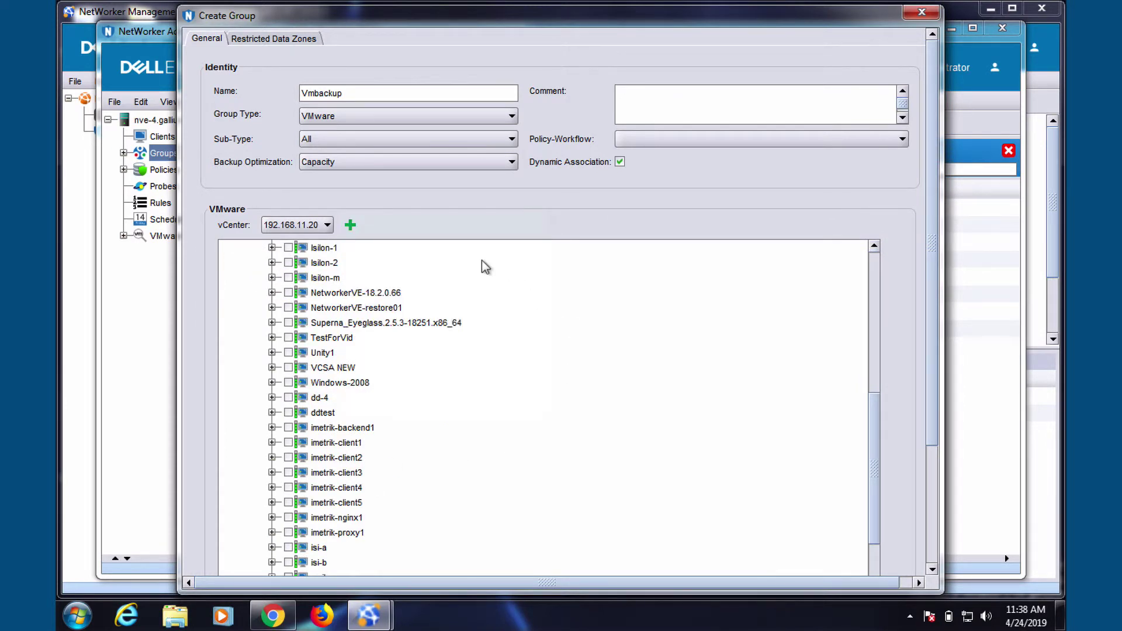
{"action": "scroll", "coordinate": [475, 457], "scroll_direction": "down", "scroll_amount": 4}
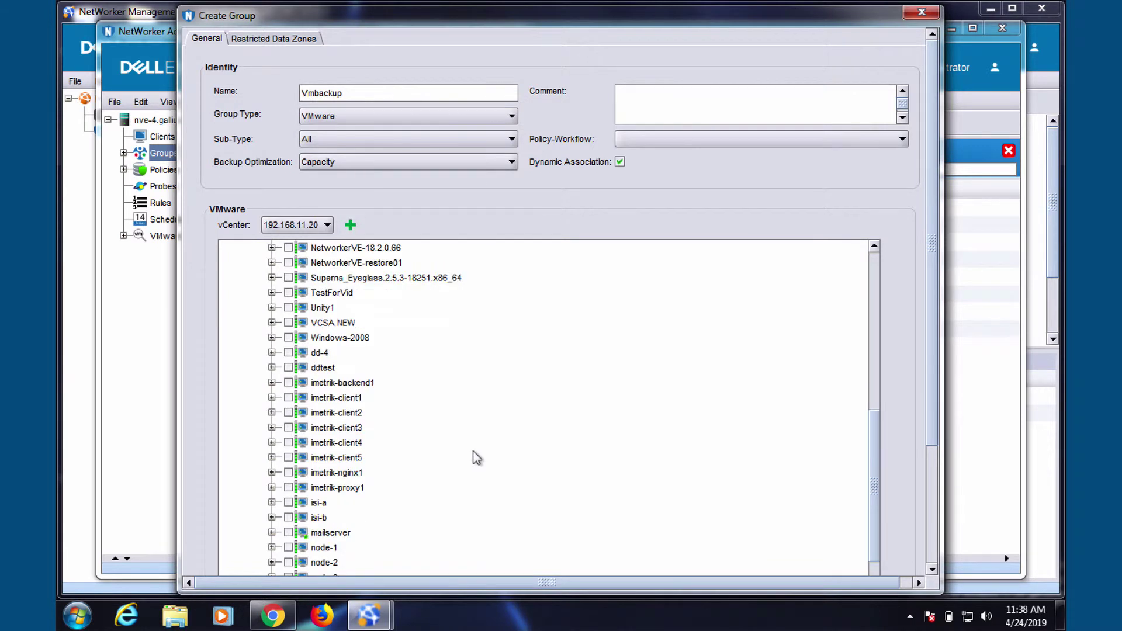
{"action": "left_click", "coordinate": [346, 399]}
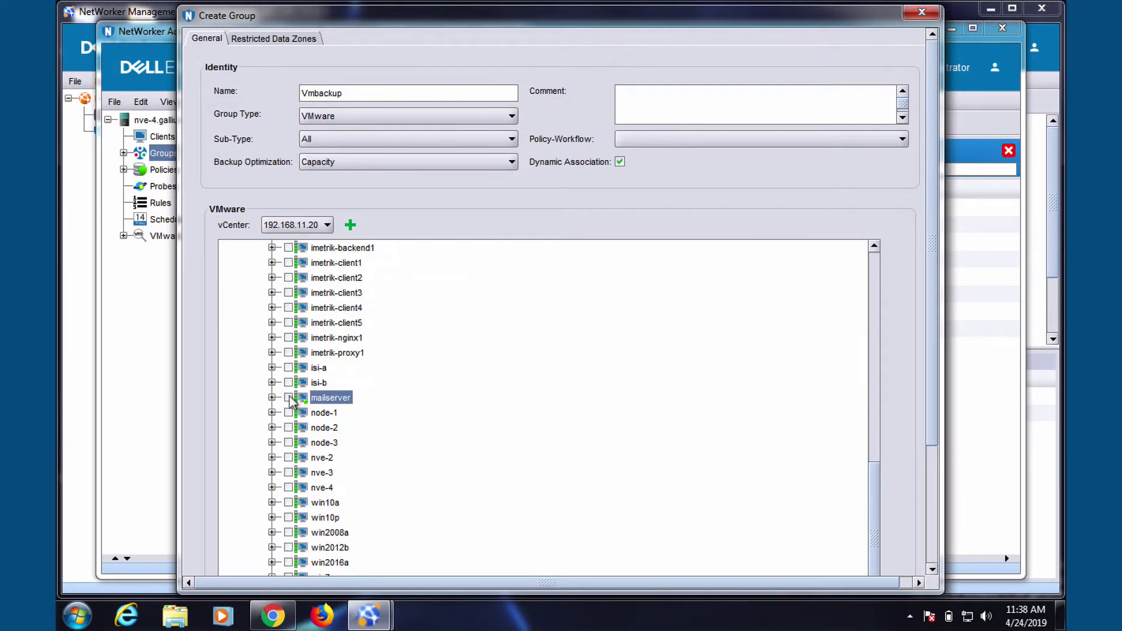
{"action": "left_click", "coordinate": [289, 398]}
{"action": "scroll", "coordinate": [519, 459], "scroll_direction": "down", "scroll_amount": 1}
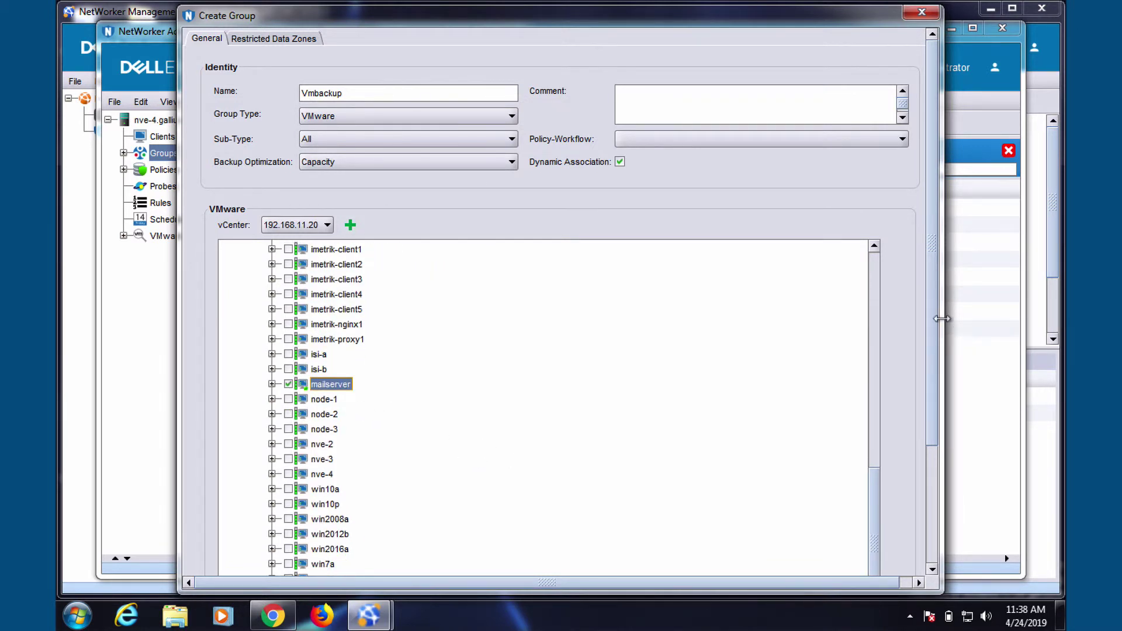
{"action": "left_click", "coordinate": [934, 507]}
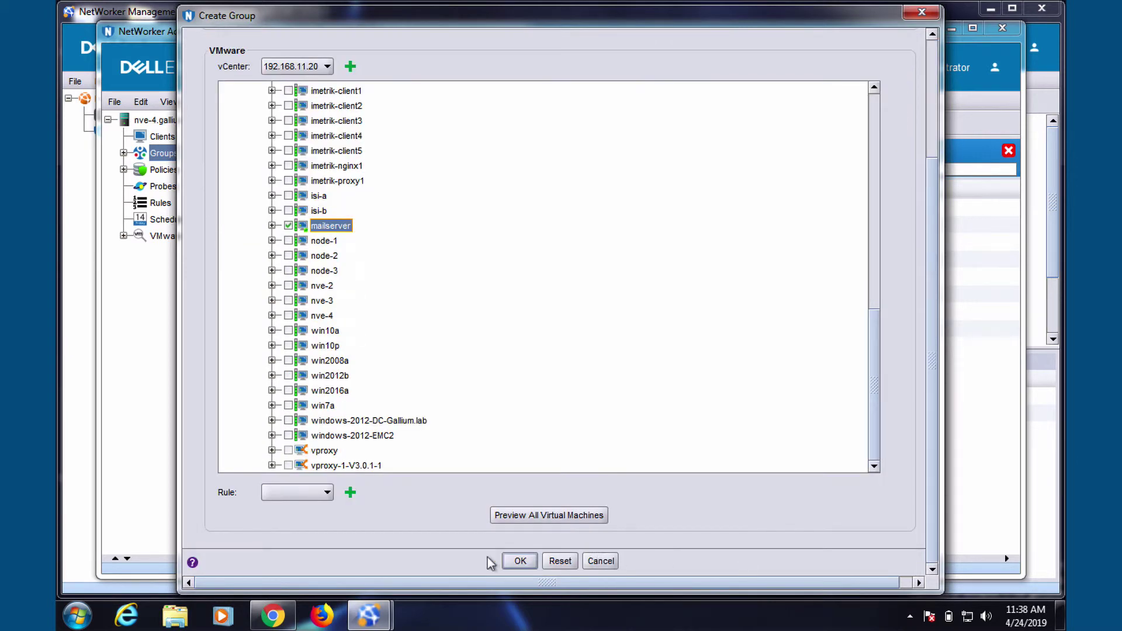
{"action": "left_click", "coordinate": [521, 562]}
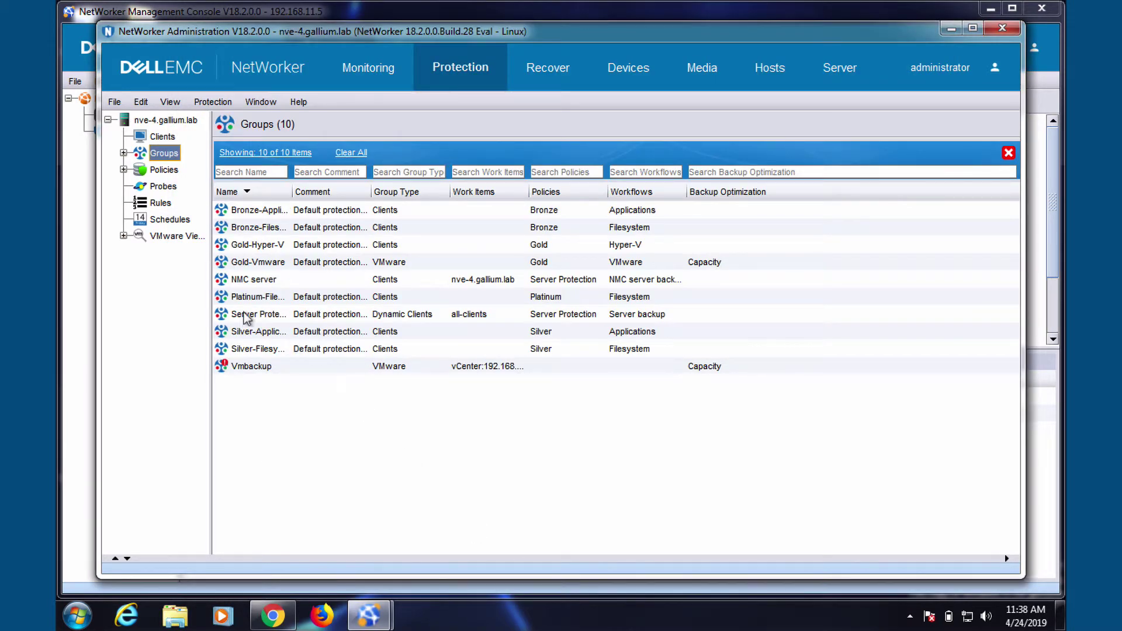
Step: Create a new policy named Vmbackup under Policies
{"action": "right_click", "coordinate": [159, 175]}
{"action": "left_click", "coordinate": [188, 183]}
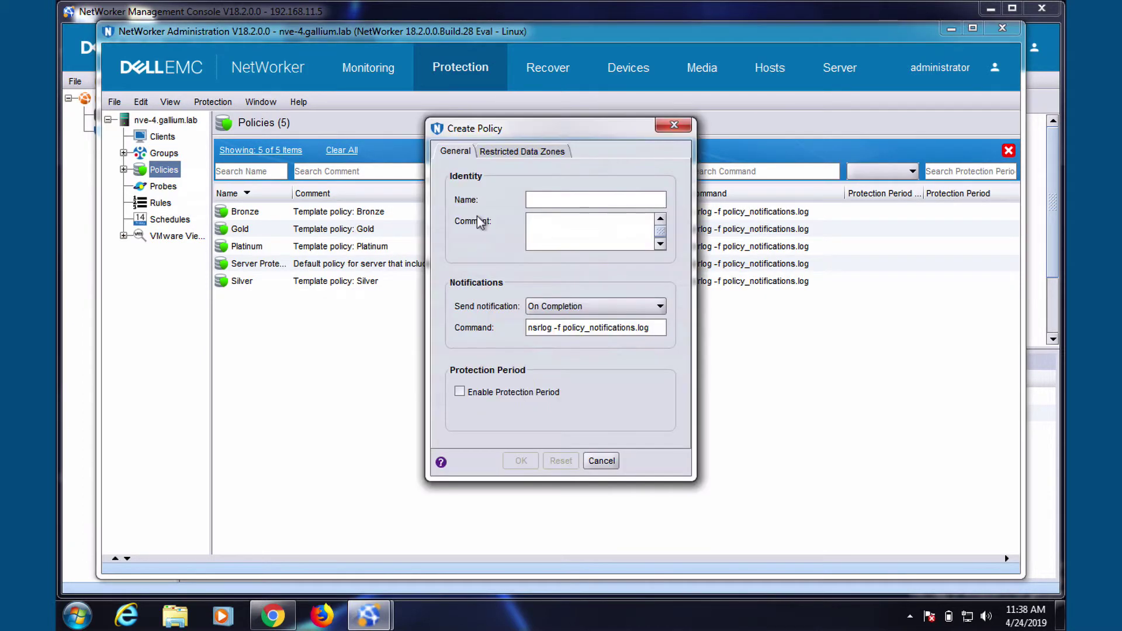
{"action": "type", "text": "Vm"}
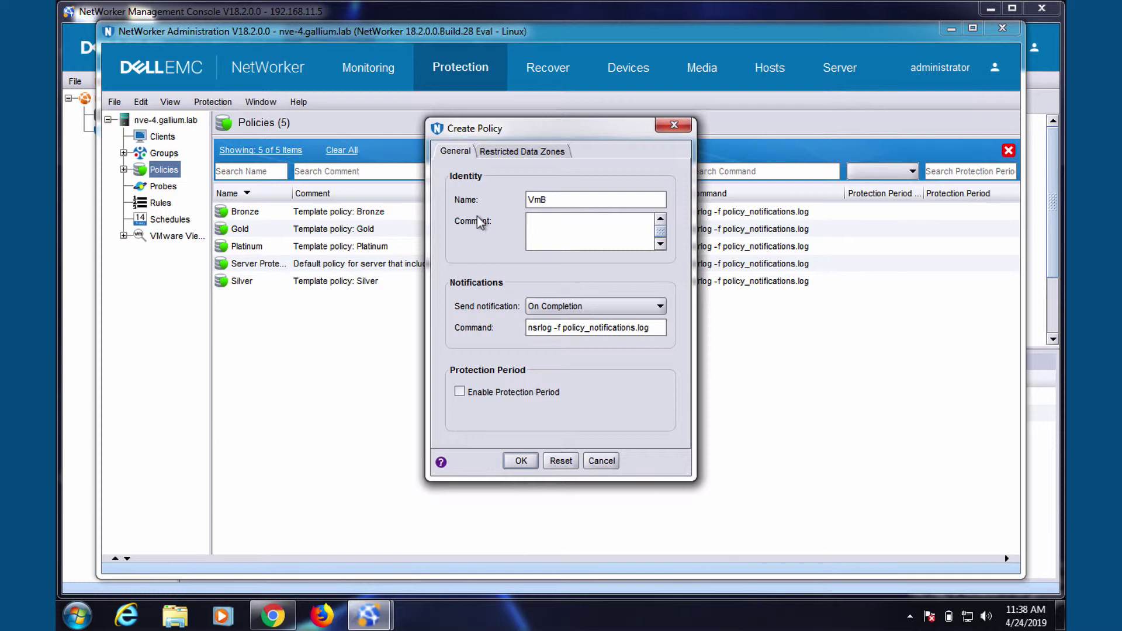
{"action": "type", "text": "backup"}
{"action": "left_click", "coordinate": [517, 461]}
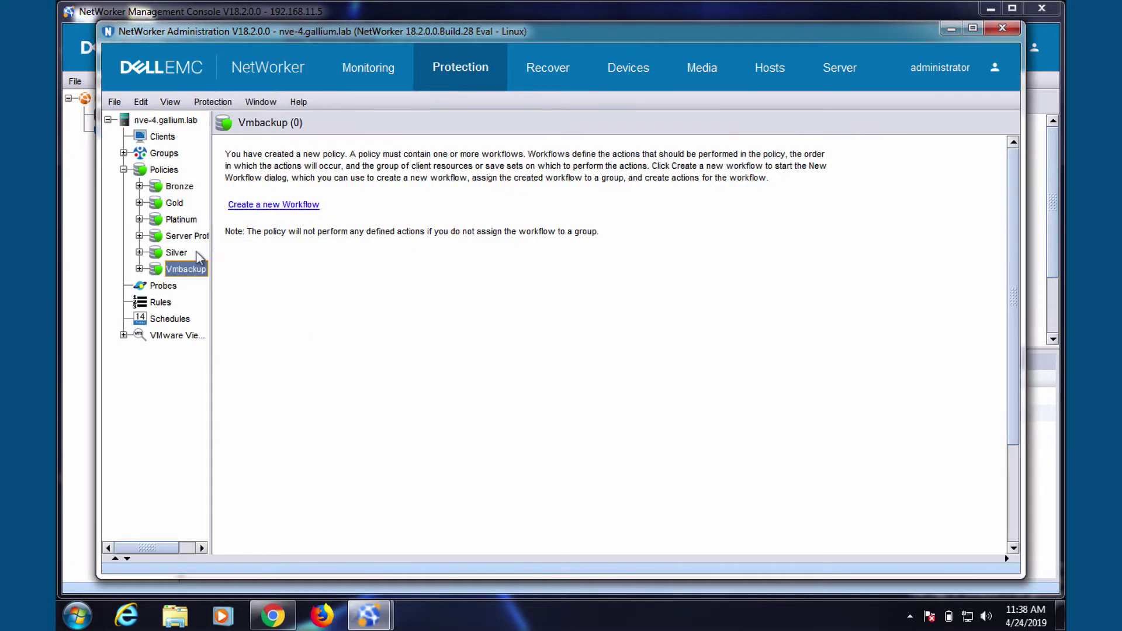
Step: Define a workflow named Vmbackup assigned to the Vmbackup group, and begin adding an action
{"action": "left_click", "coordinate": [268, 208]}
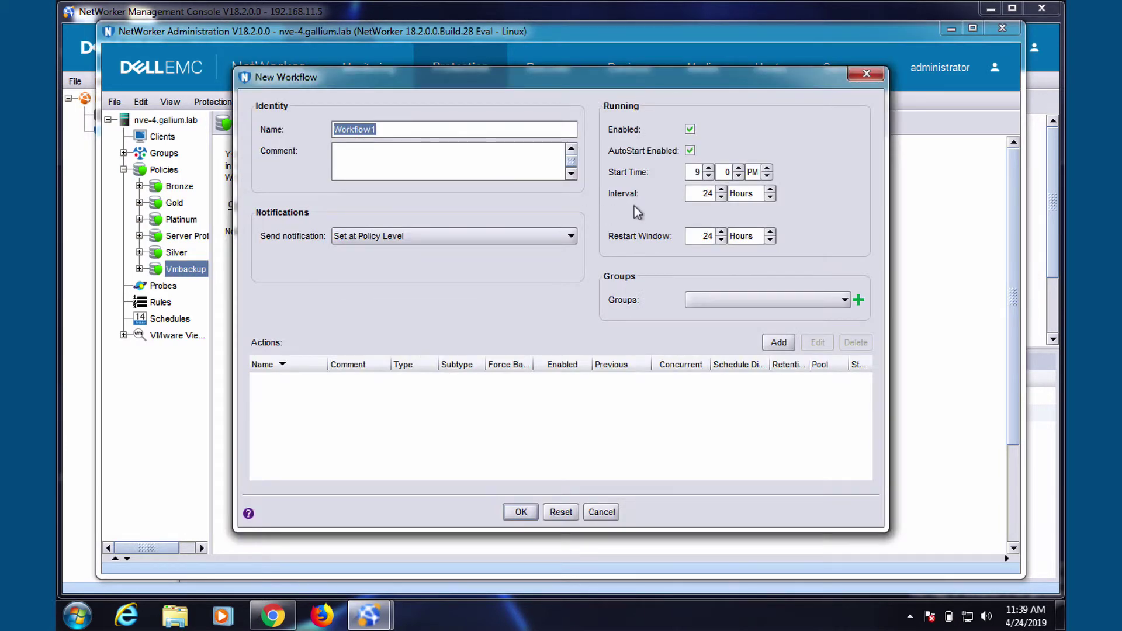
{"action": "left_click", "coordinate": [454, 233]}
{"action": "left_click", "coordinate": [461, 125]}
{"action": "type", "text": "Vmbackup"}
{"action": "left_click", "coordinate": [742, 300]}
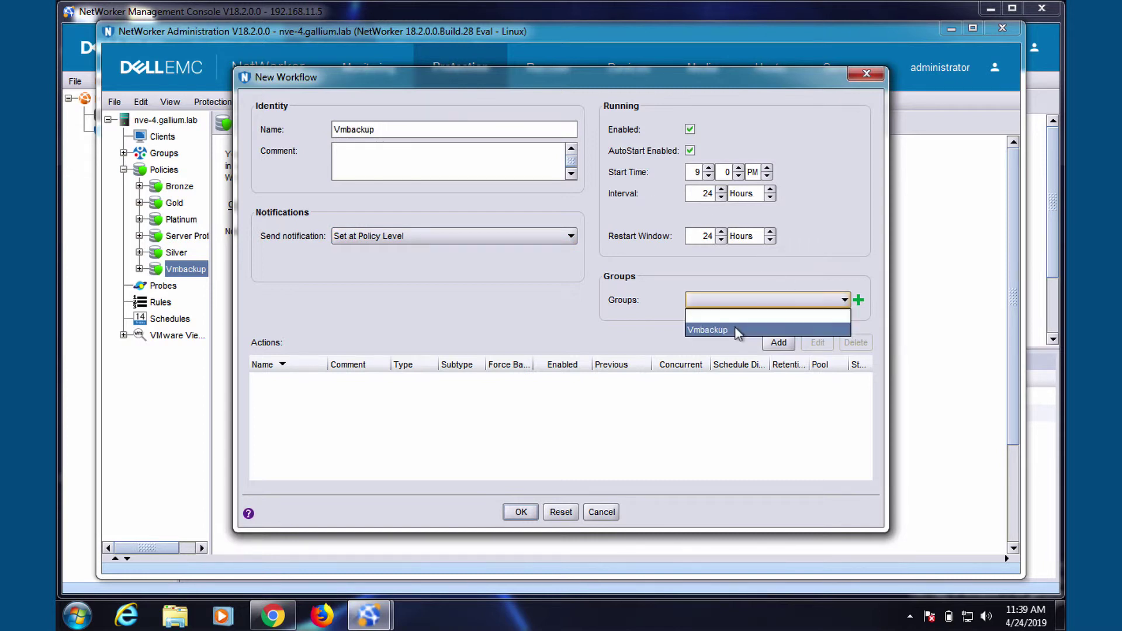
{"action": "left_click", "coordinate": [738, 328]}
{"action": "left_click", "coordinate": [777, 342]}
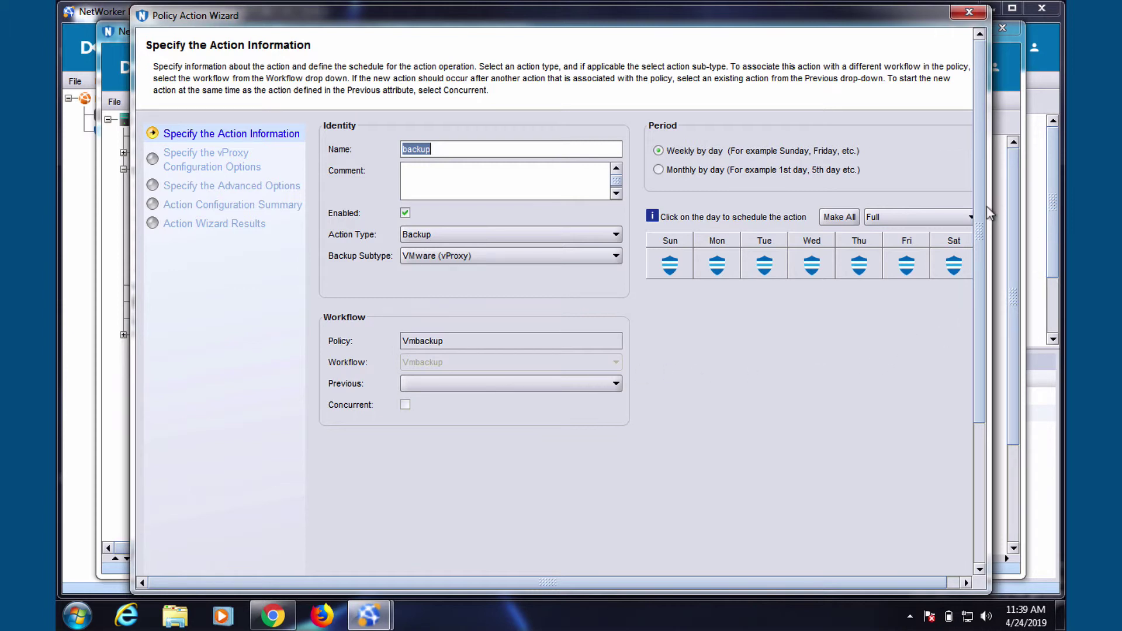
Step: Configure the VMware vProxy backup action with destination pool dd4galliumlab and create it
{"action": "scroll", "coordinate": [986, 487], "scroll_direction": "down", "scroll_amount": 3}
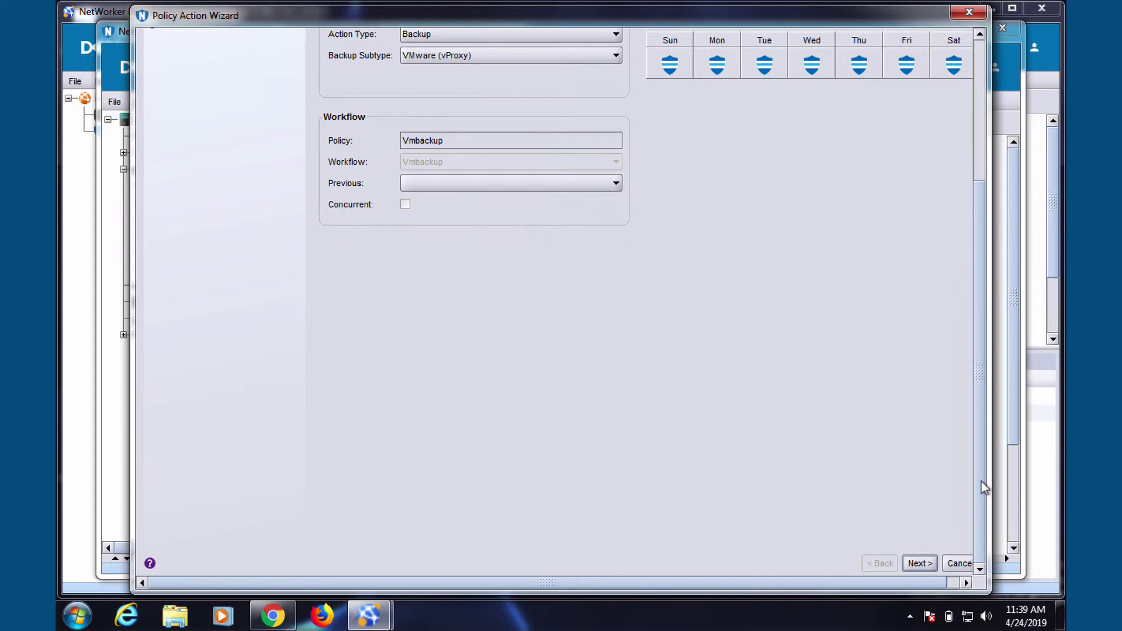
{"action": "left_click", "coordinate": [920, 563]}
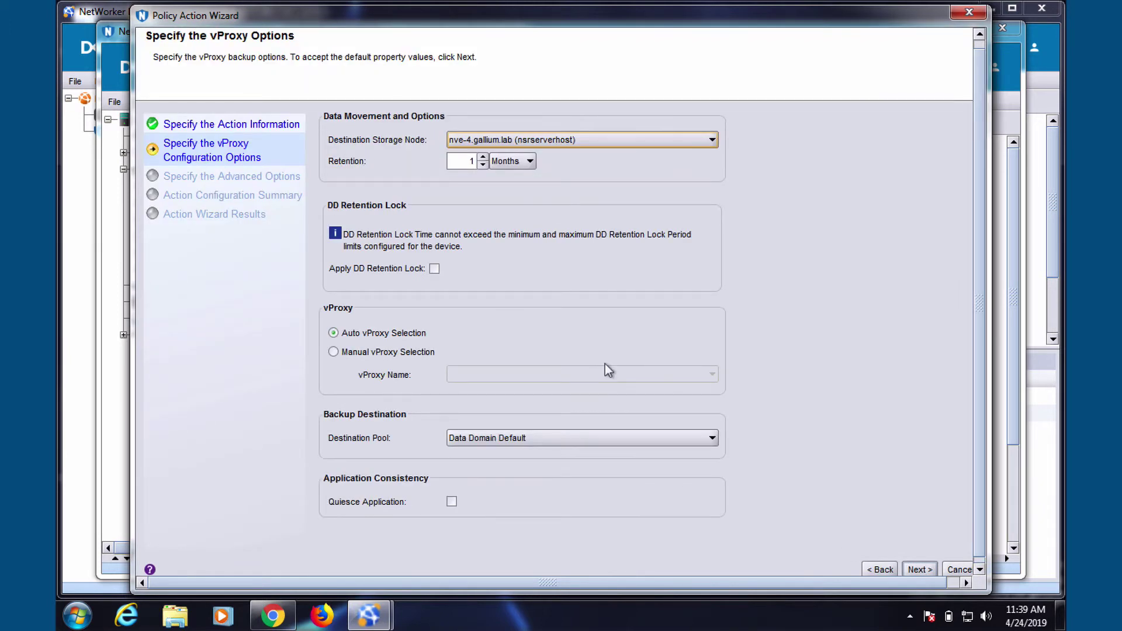
{"action": "left_click", "coordinate": [505, 438]}
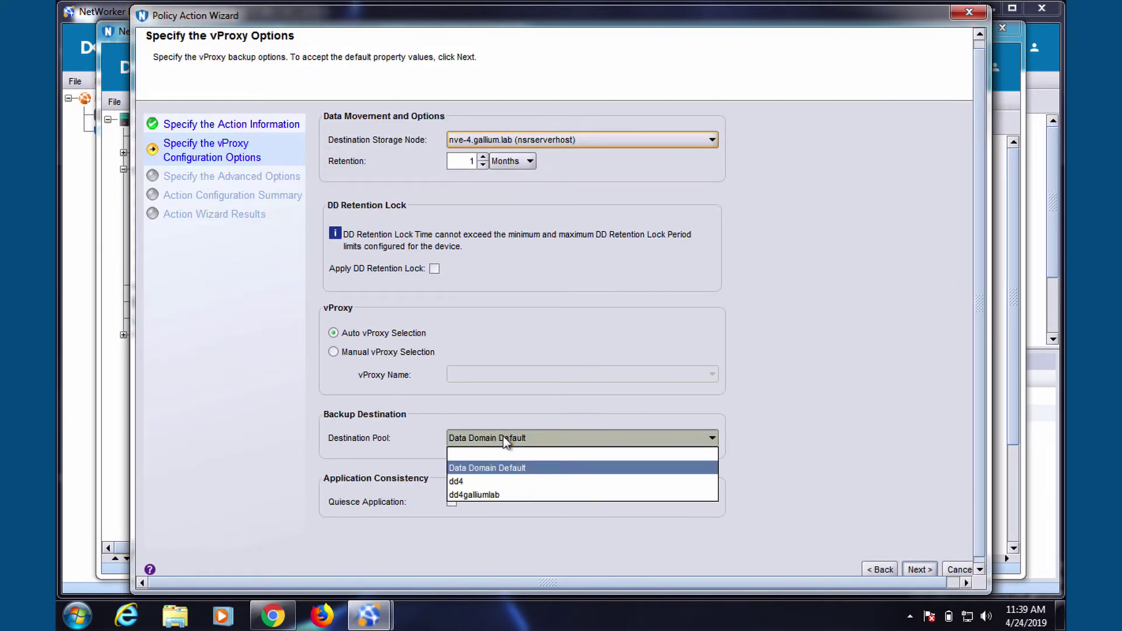
{"action": "left_click", "coordinate": [476, 495]}
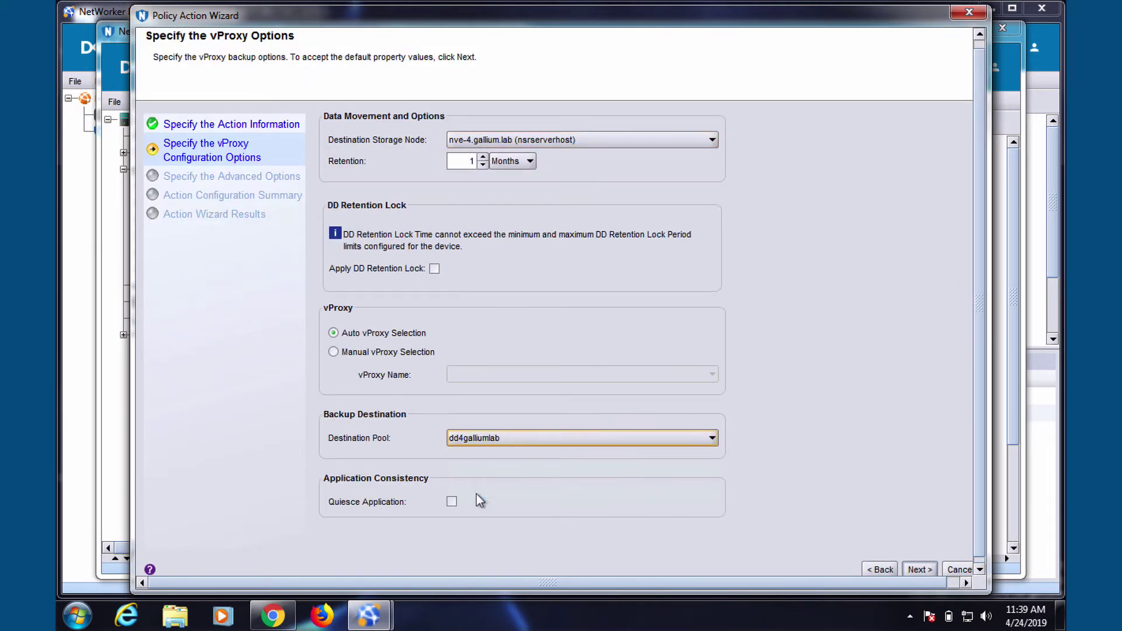
{"action": "left_click", "coordinate": [925, 569]}
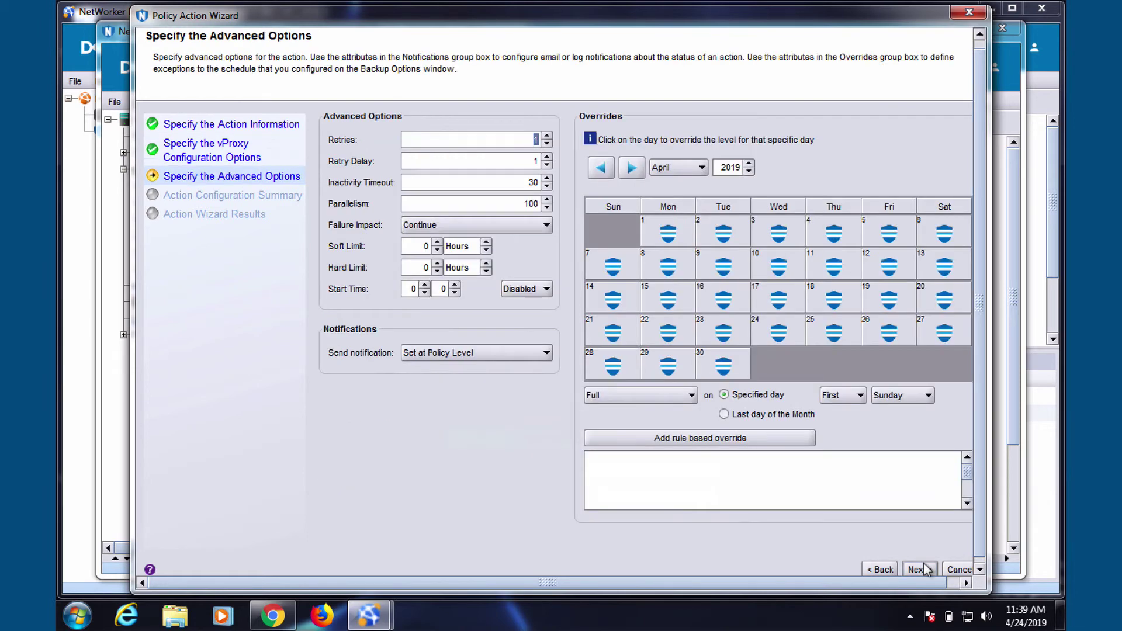
{"action": "left_click", "coordinate": [926, 568]}
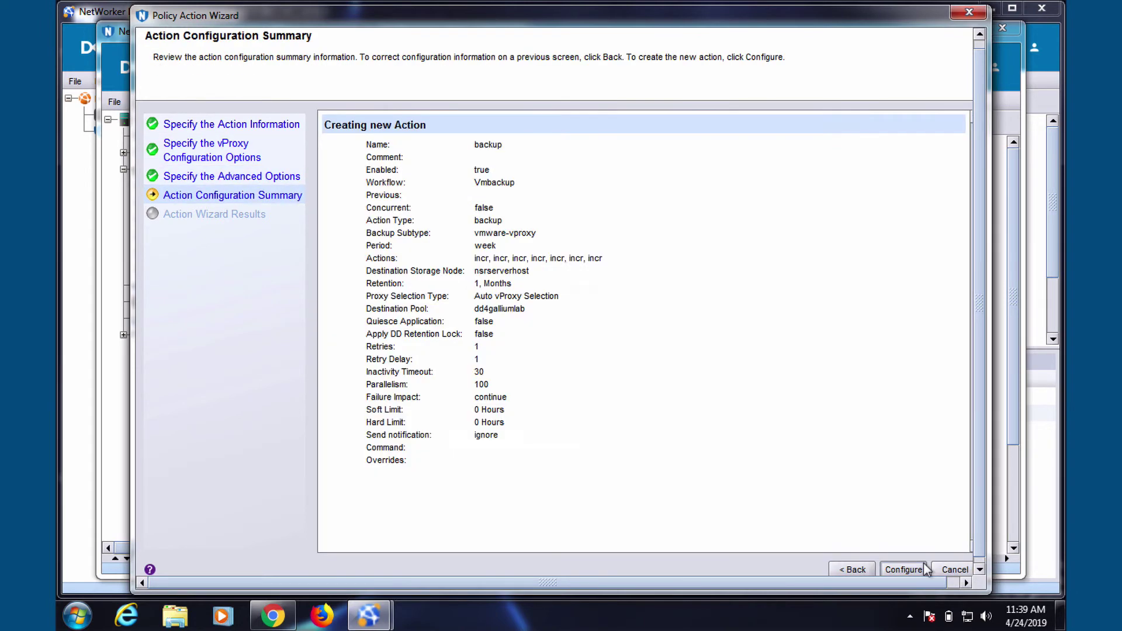
{"action": "left_click", "coordinate": [904, 569]}
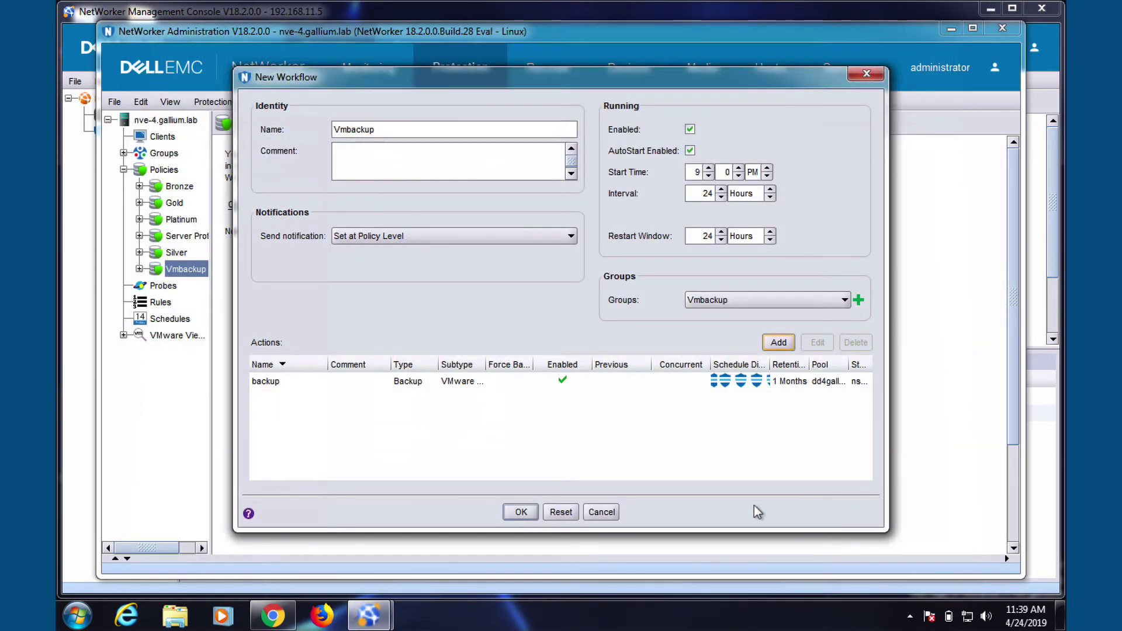
Step: Save and start the Vmbackup workflow, then view the Monitoring sessions and devices
{"action": "left_click", "coordinate": [522, 513]}
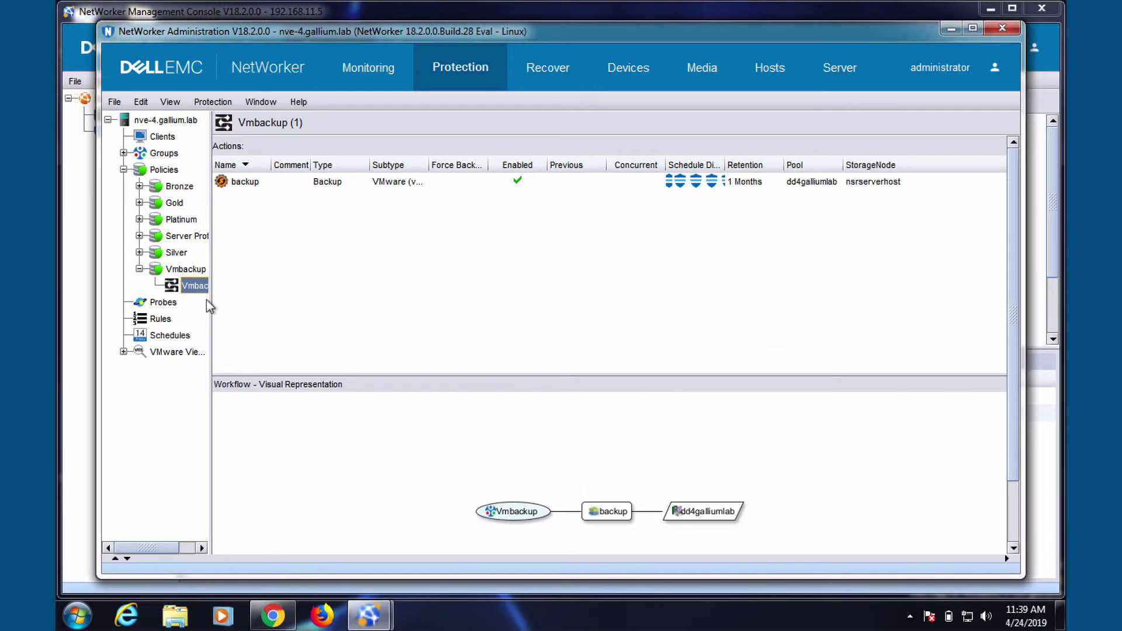
{"action": "left_click", "coordinate": [542, 327]}
{"action": "left_click", "coordinate": [373, 69]}
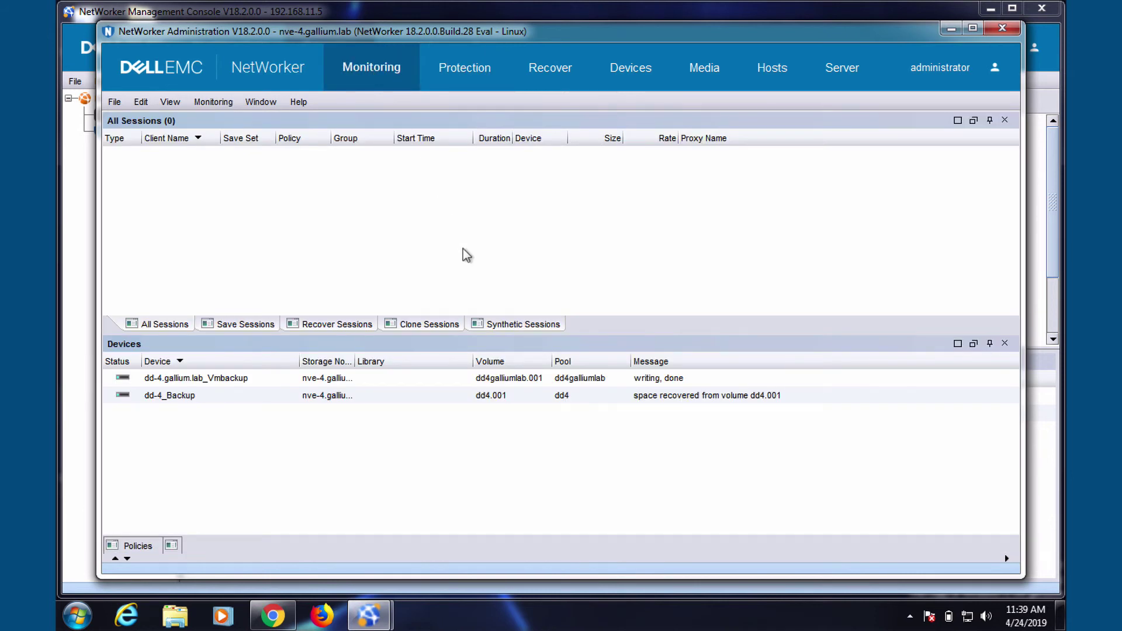